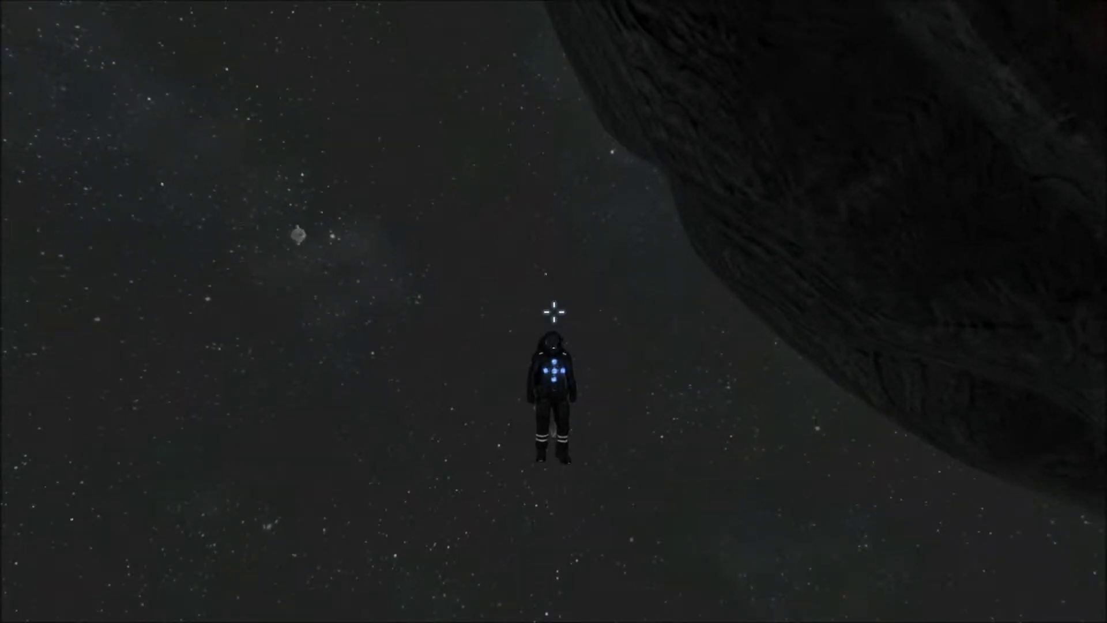
# Turn the HUD back on to show the toolbar and the ore and antenna markers
pyautogui.press('Tab')
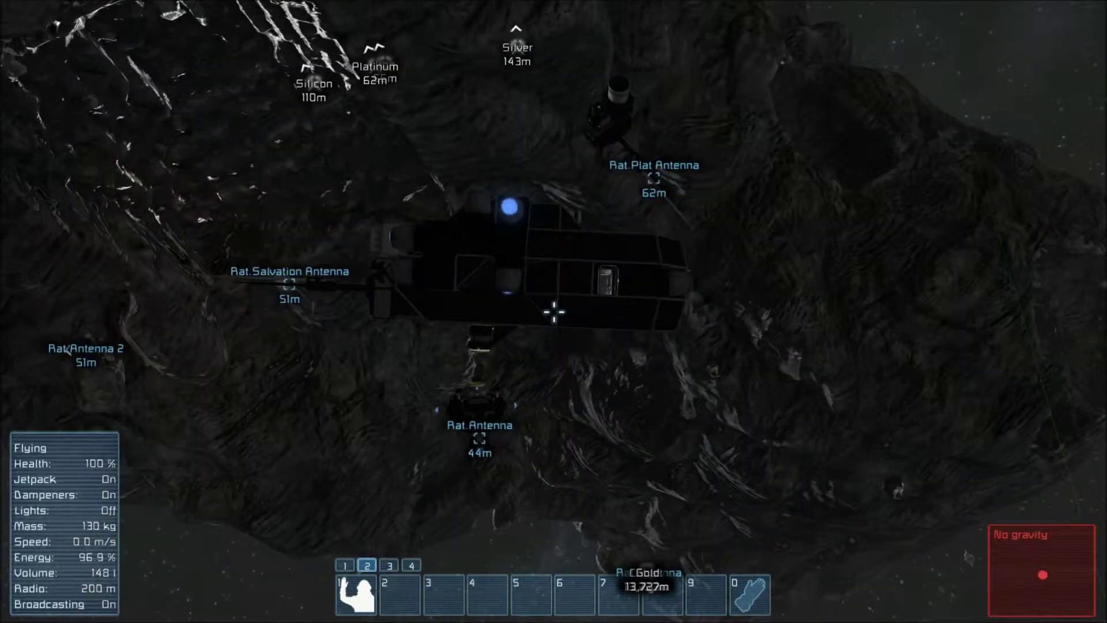
# Jetpack past the dark ship and stop at the Rat.Plat Antenna tower
pyautogui.press('w')
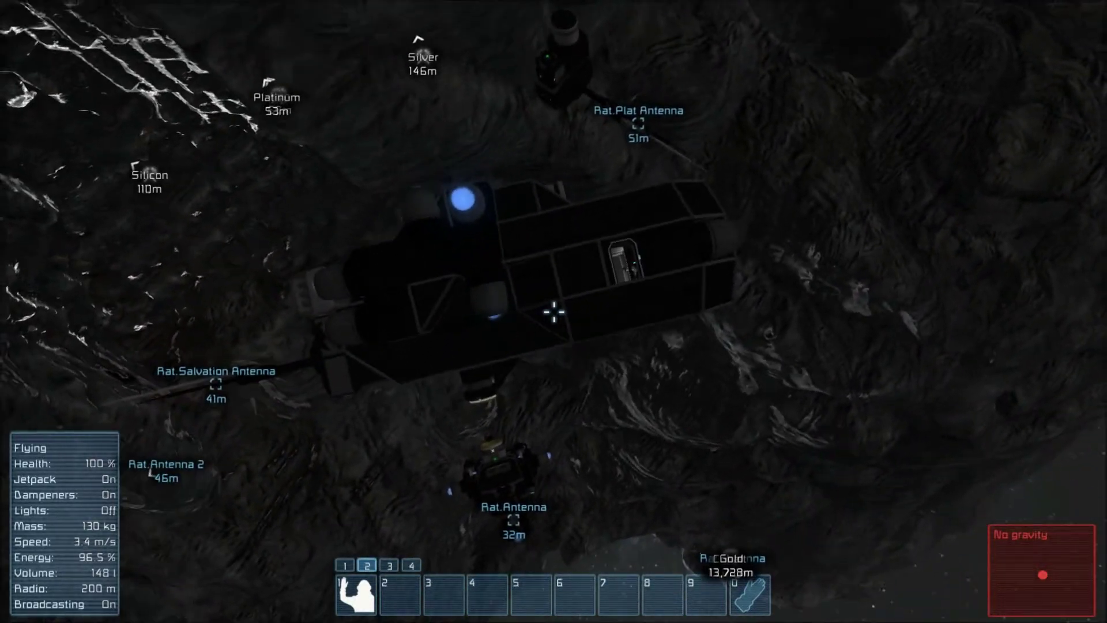
pyautogui.press('w')
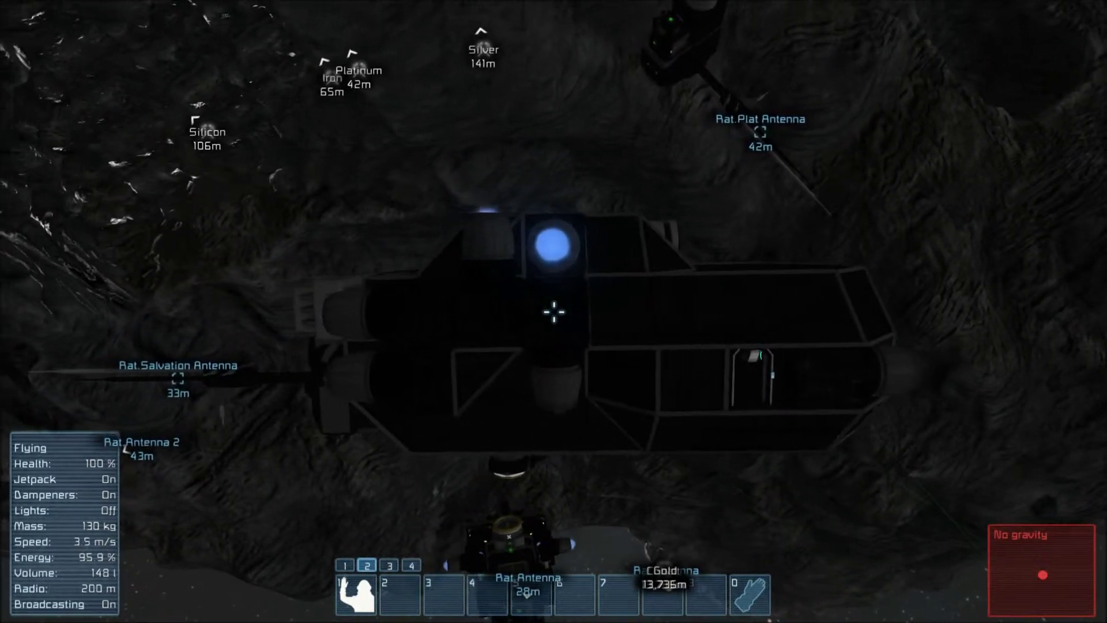
pyautogui.press('w')
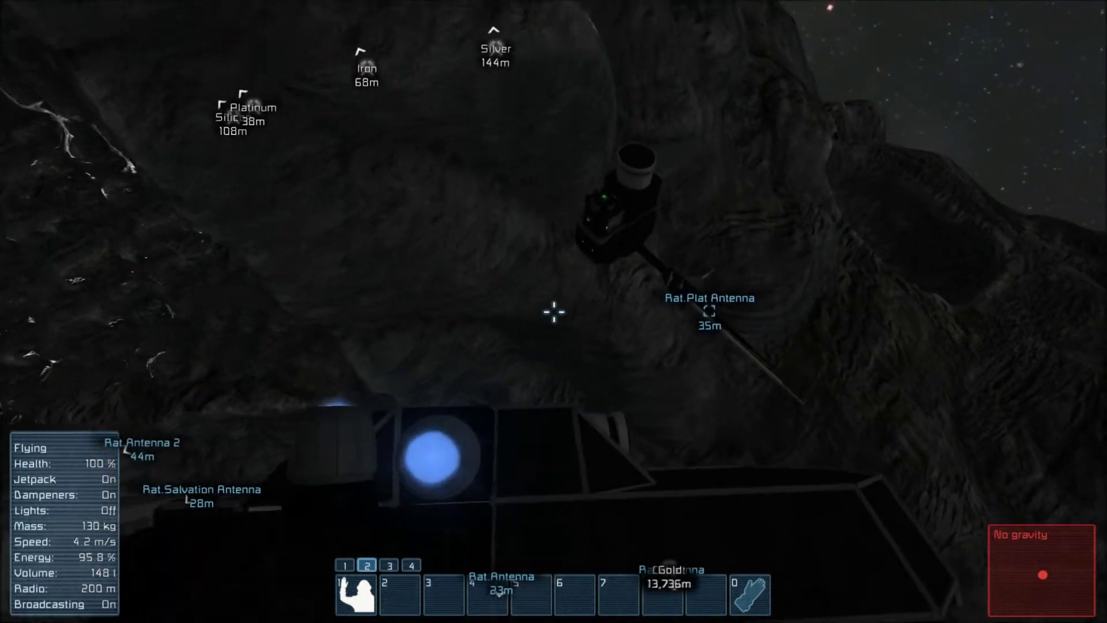
pyautogui.moveTo(554, 311); pyautogui.dragTo(554, 216)
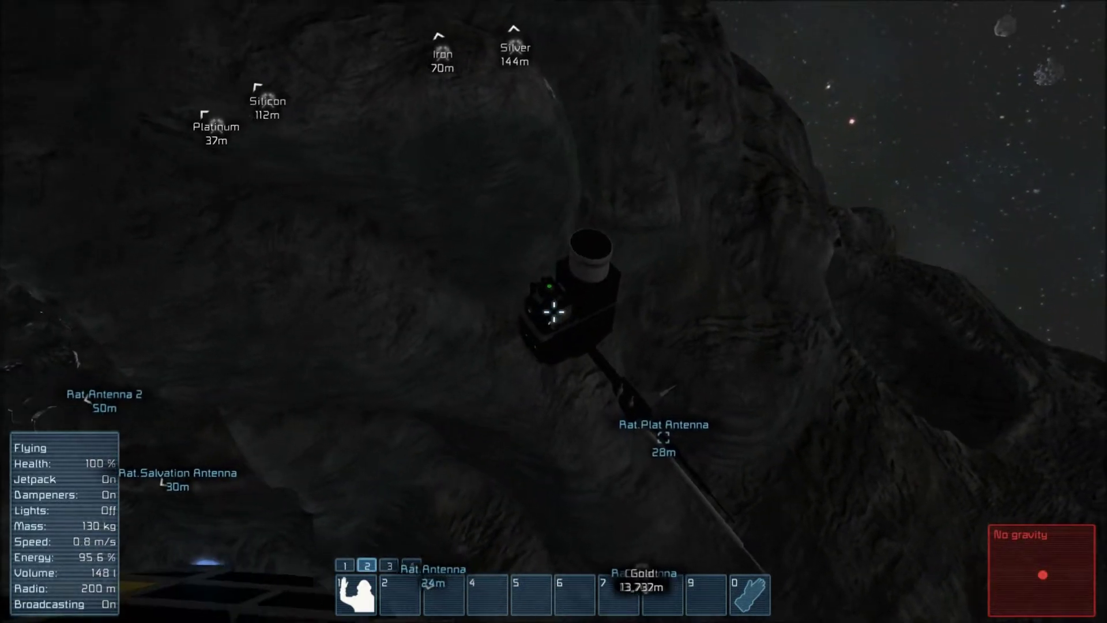
pyautogui.press('w')
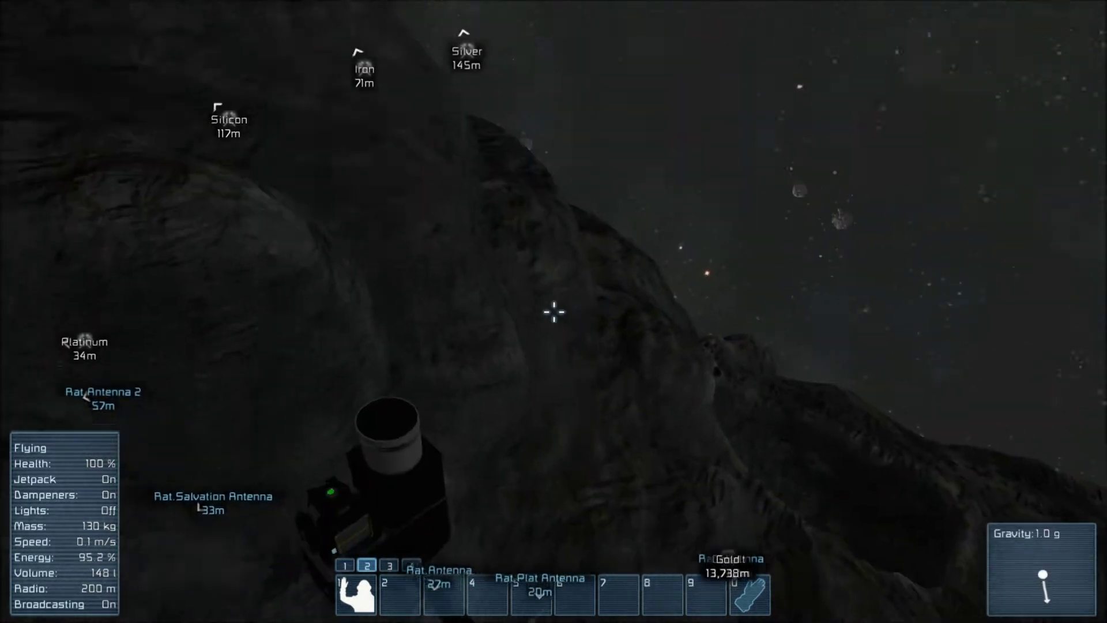
pyautogui.press('2')
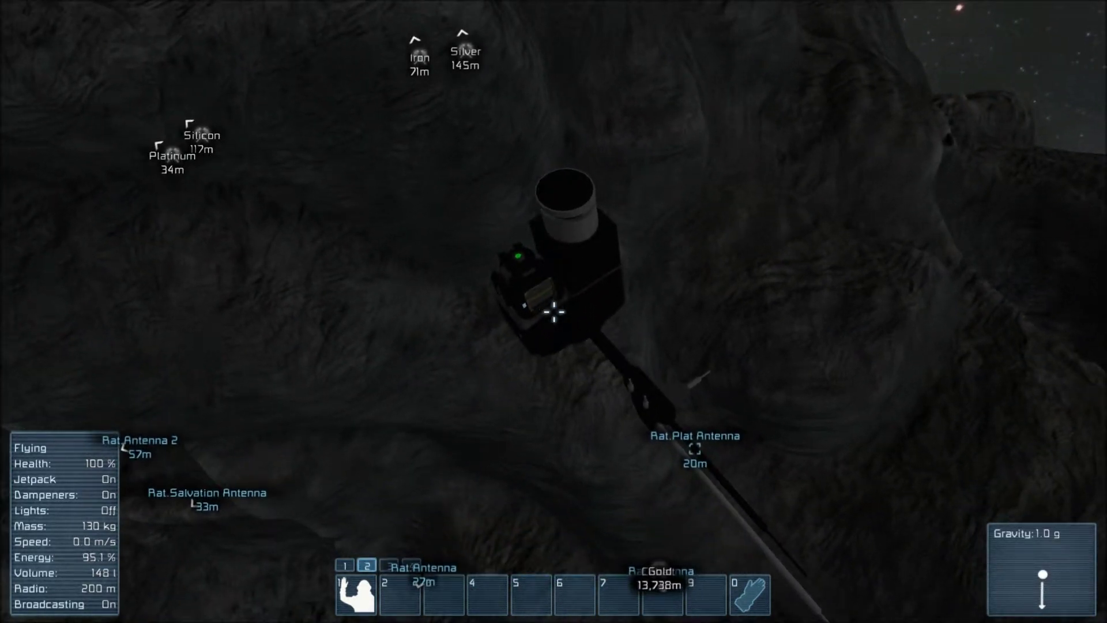
# Circle the tower, fly back beneath the dark ship and switch to third-person view
pyautogui.press('w')
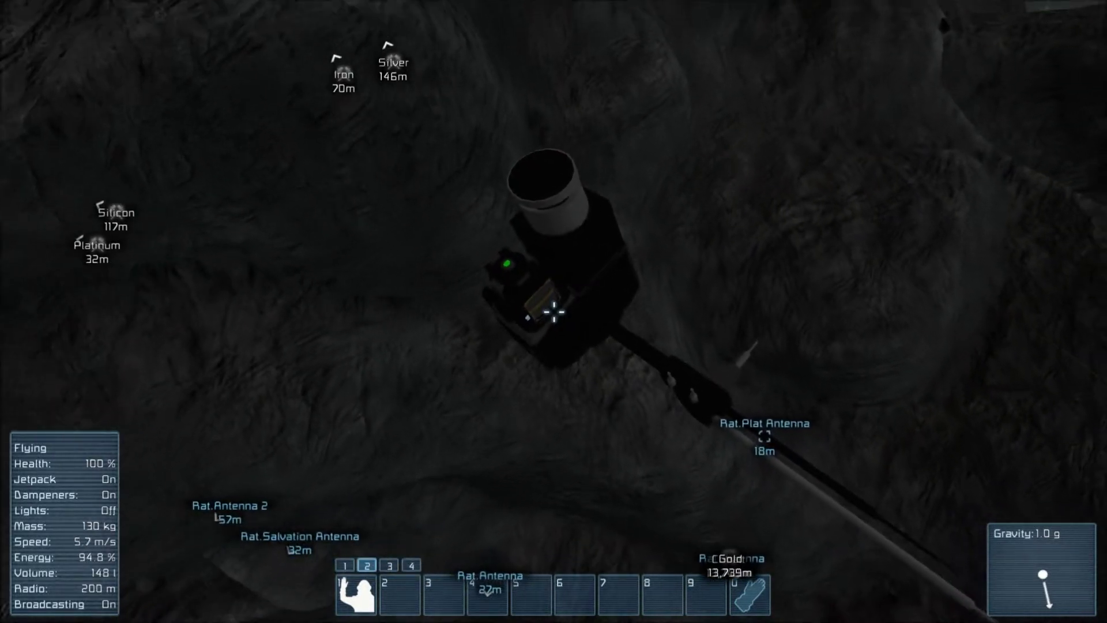
pyautogui.press('s')
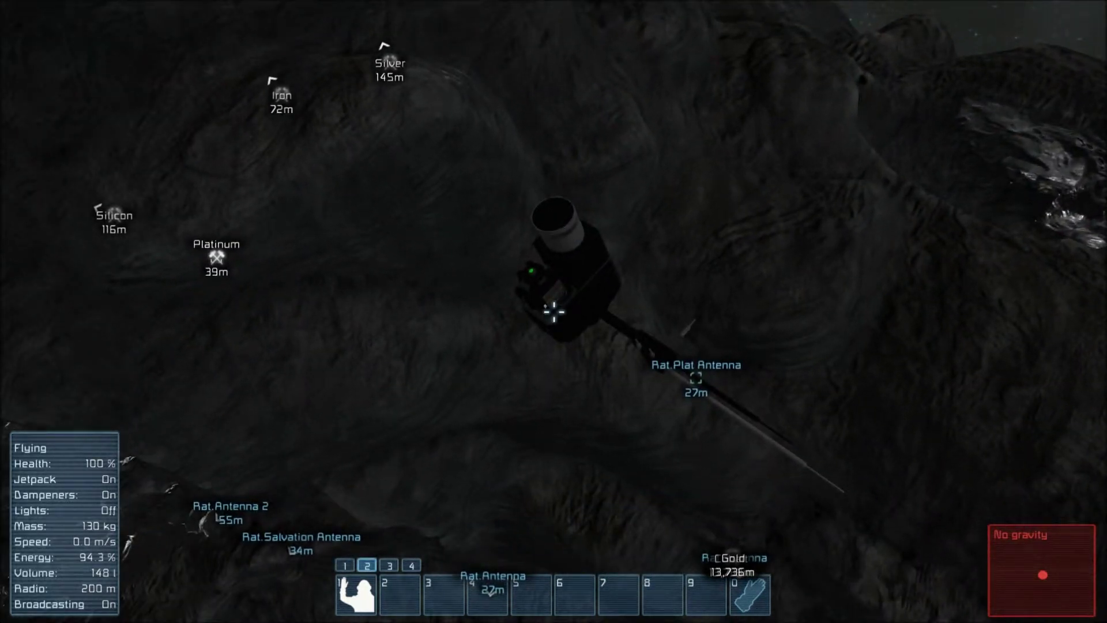
pyautogui.press('w')
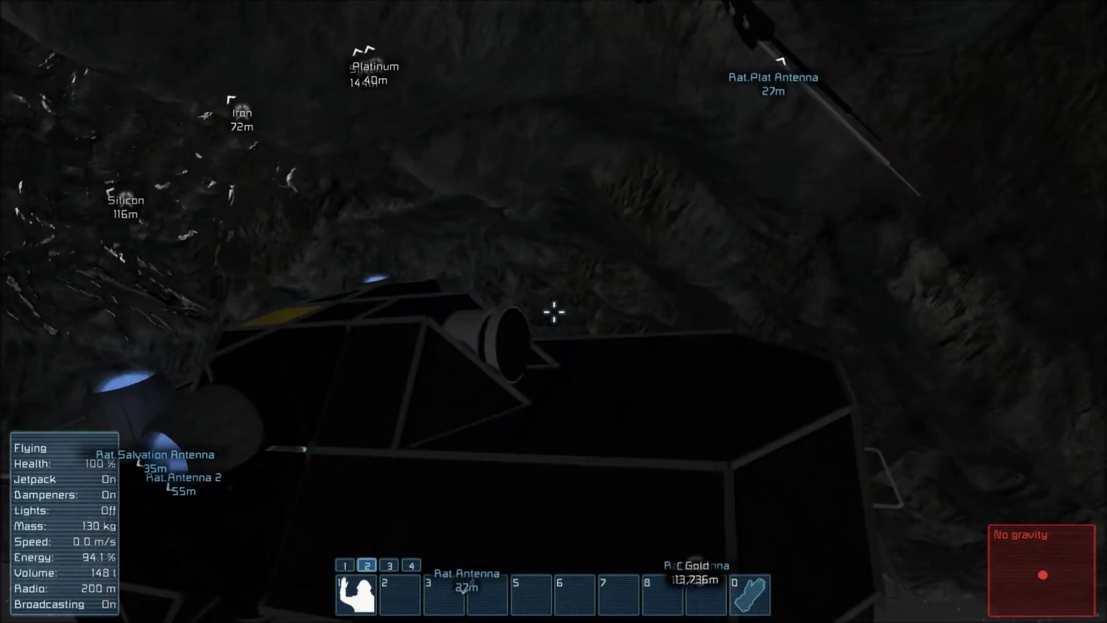
pyautogui.press('v')
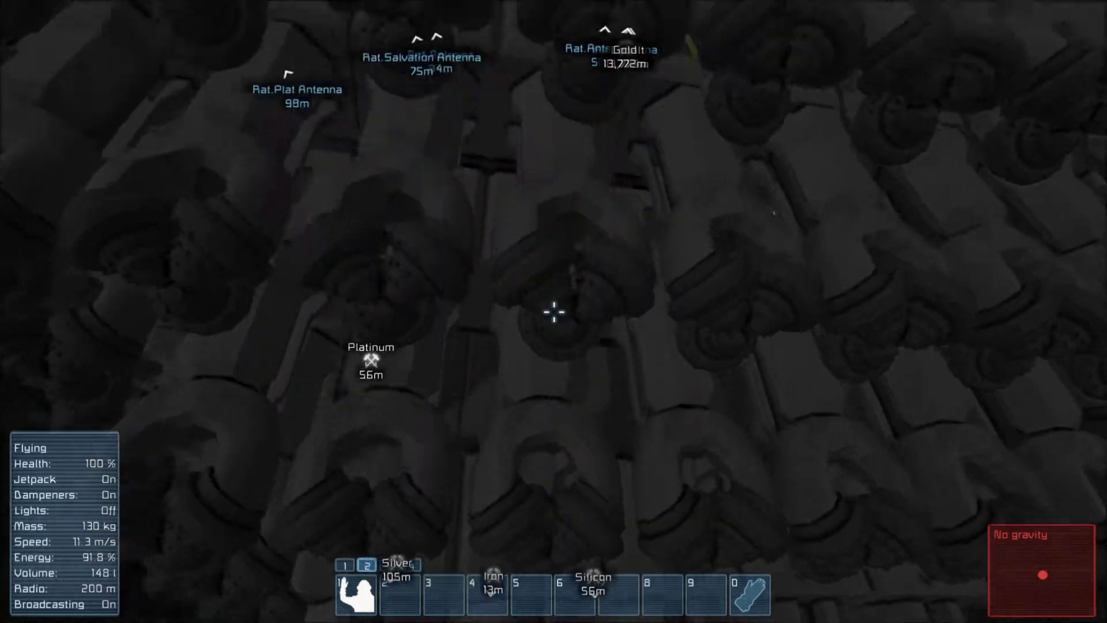
# Fly up and over the camouflaged base to the connector between the thrusters
pyautogui.press('2')
pyautogui.press('w')
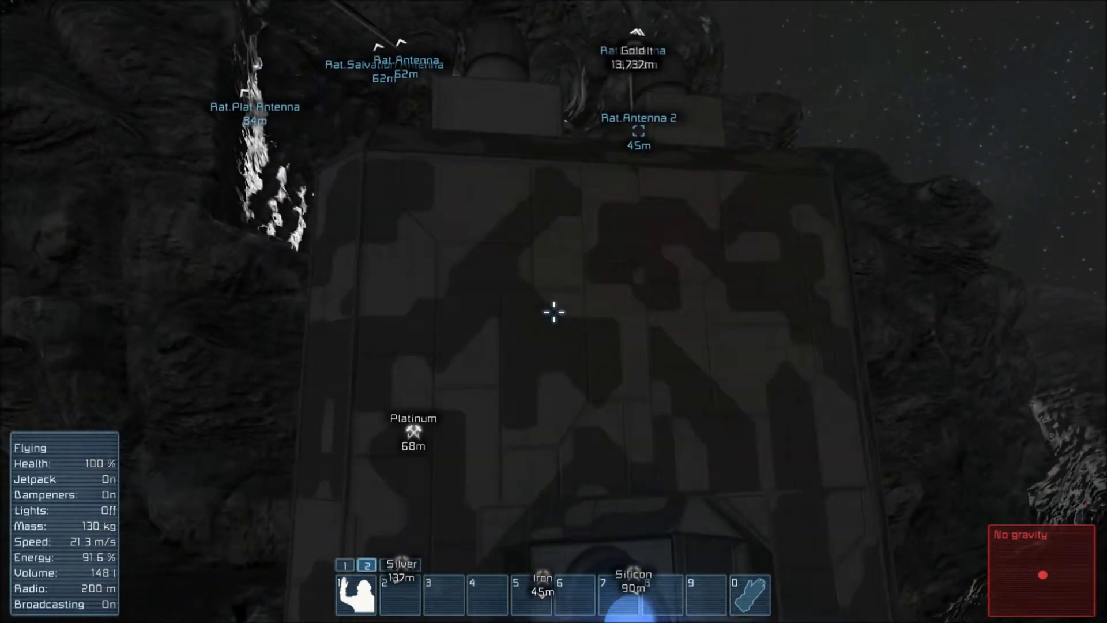
pyautogui.press('w')
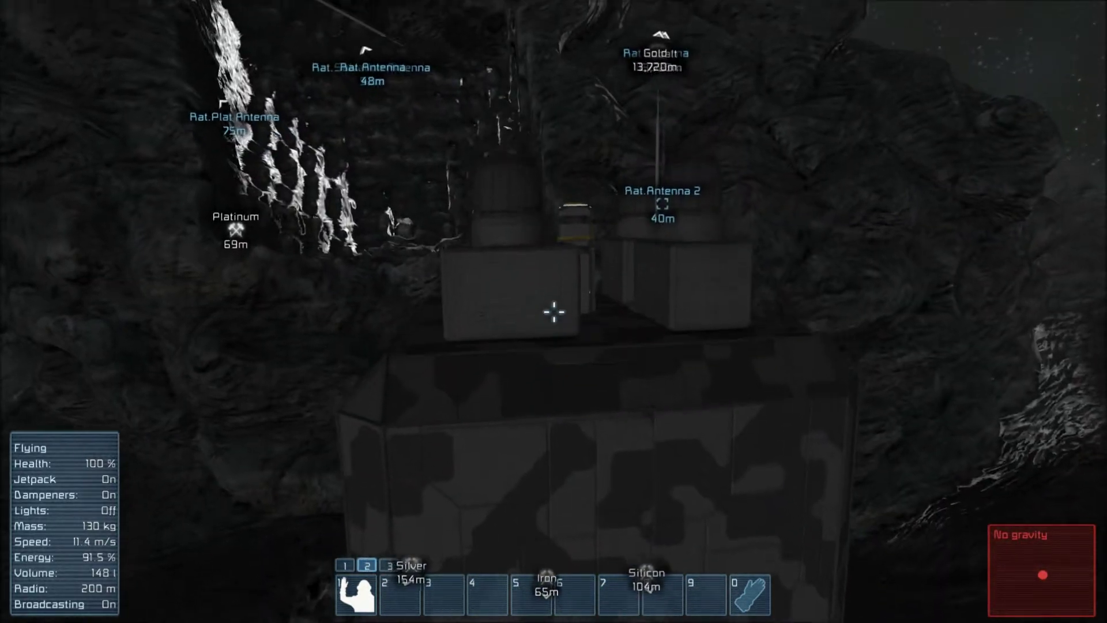
pyautogui.press('w')
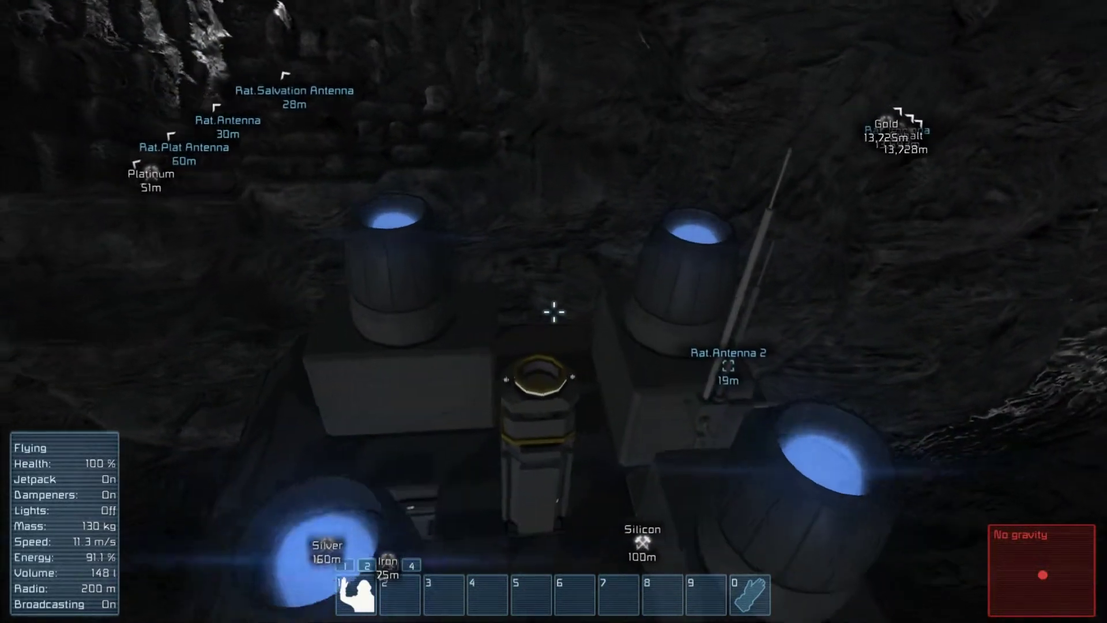
pyautogui.press('w')
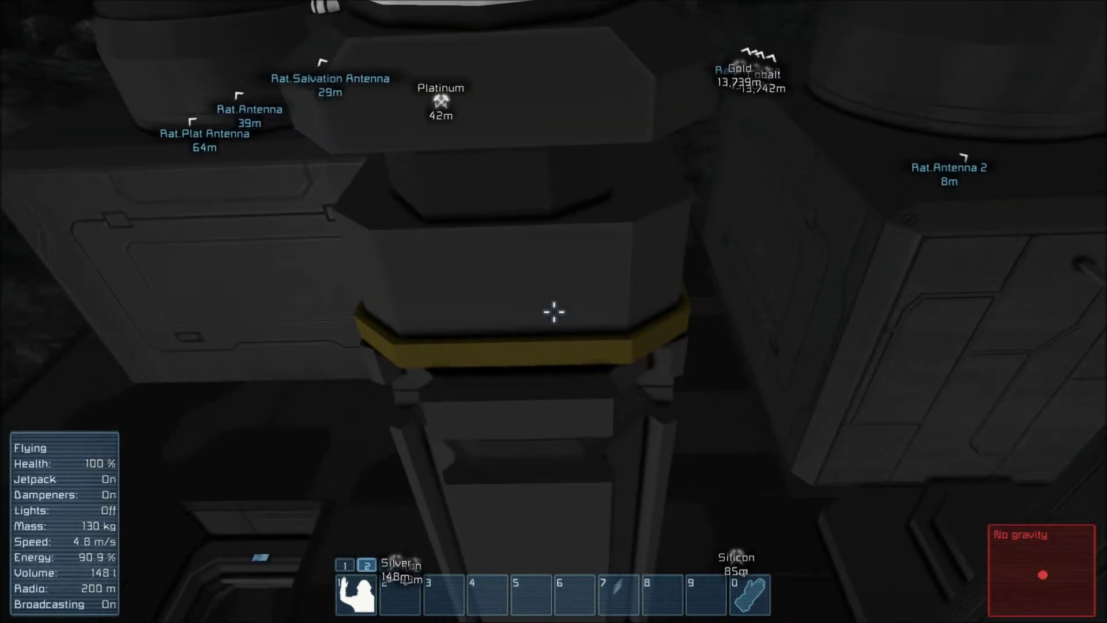
# Descend along the connector tower, then rise and back out toward the dark ship
pyautogui.press('s')
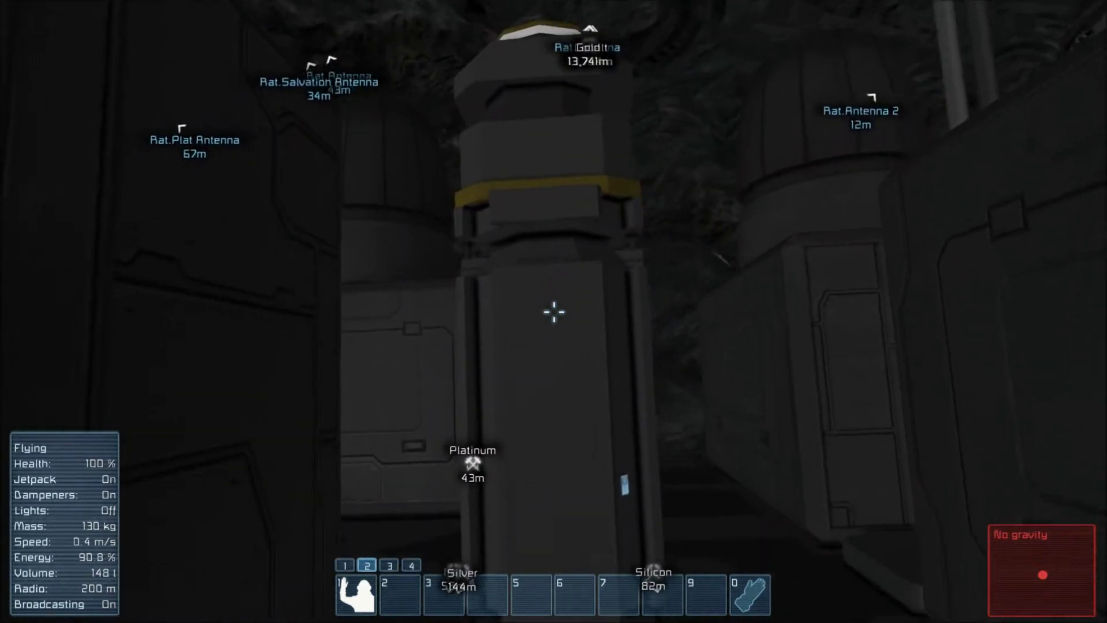
pyautogui.press('c')
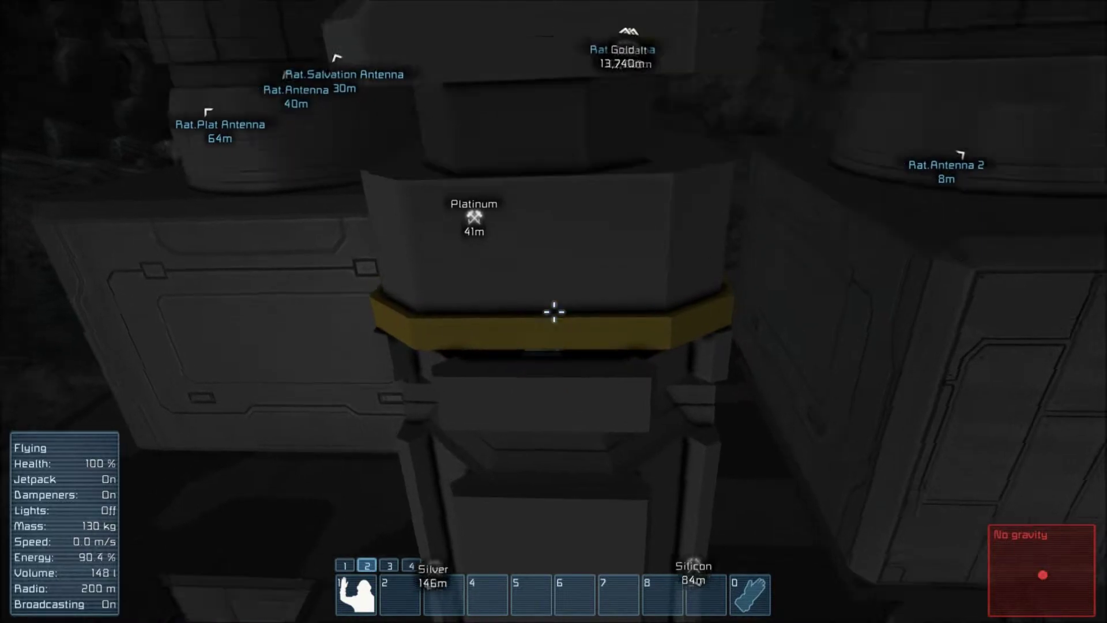
pyautogui.press('c')
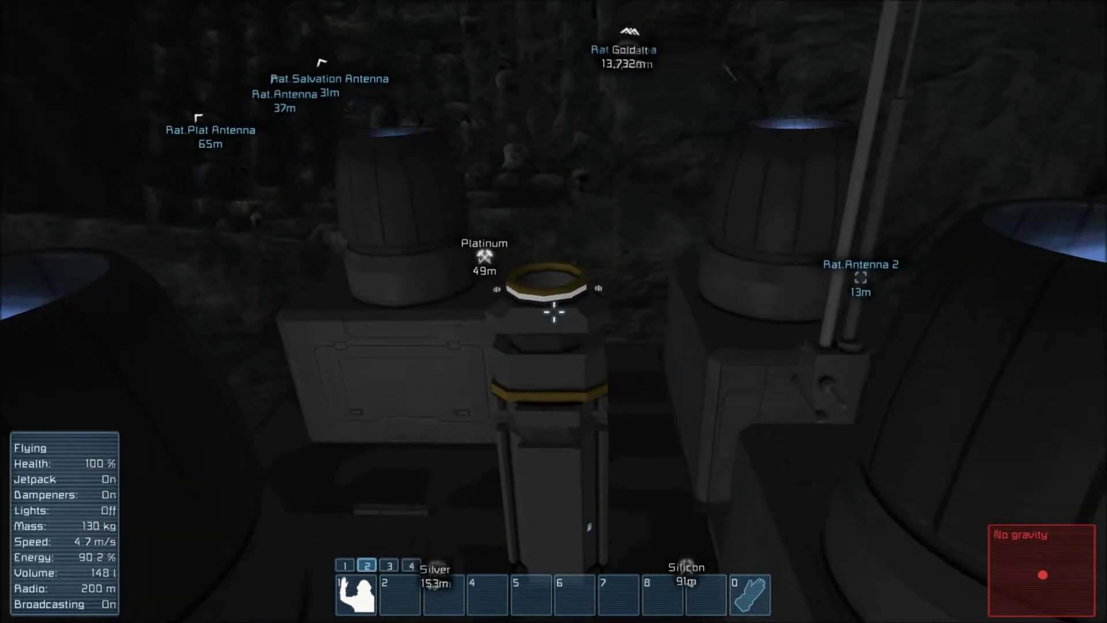
pyautogui.press('s')
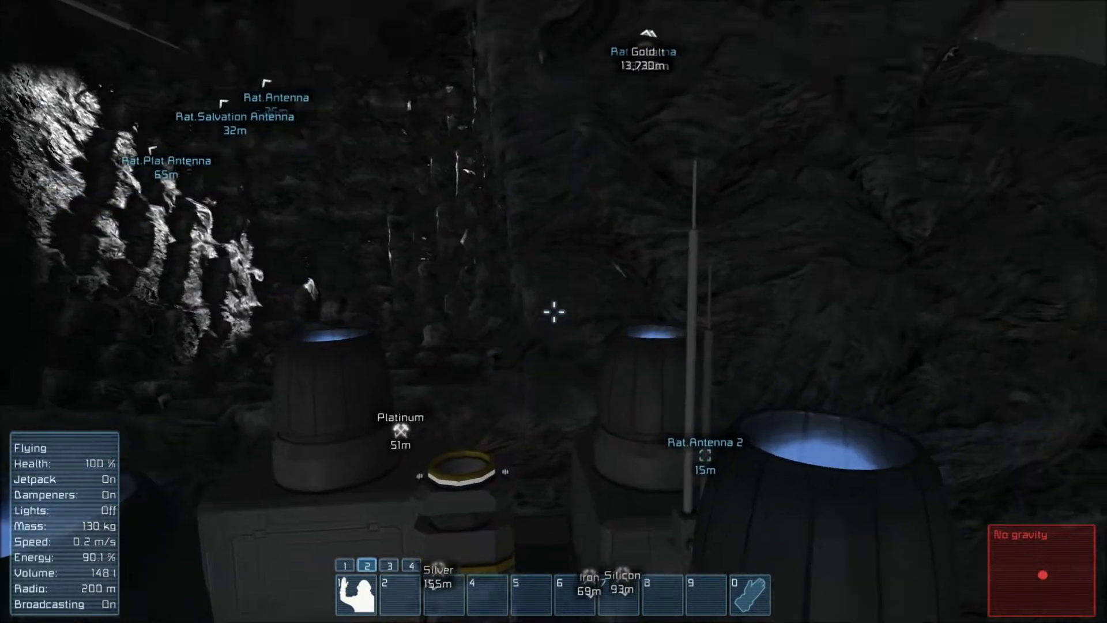
pyautogui.press('space')
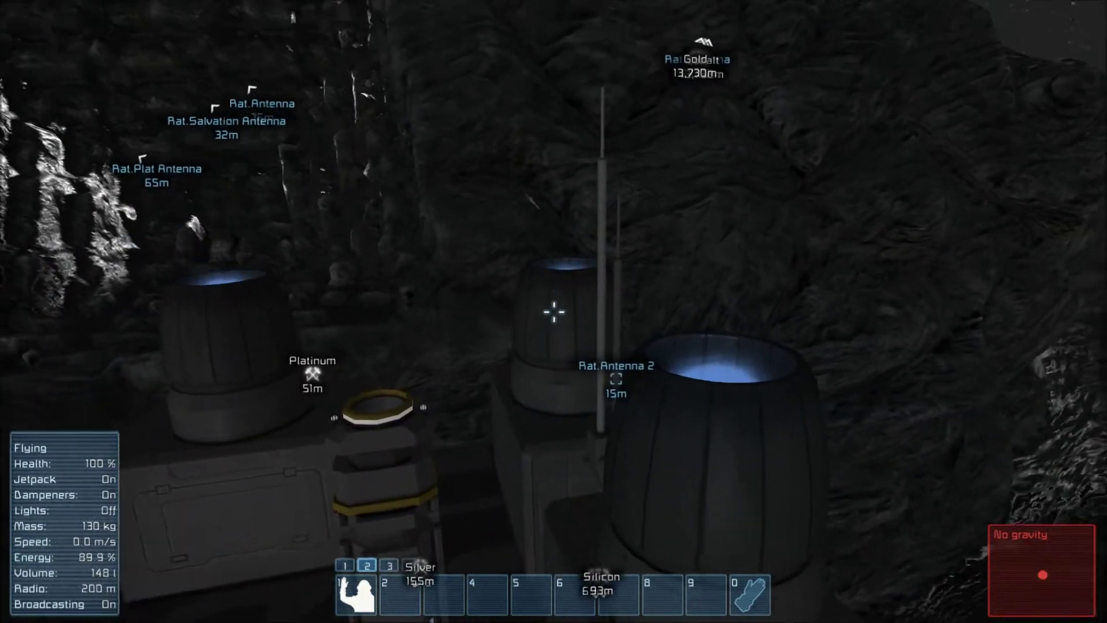
pyautogui.press('space')
pyautogui.press('space')
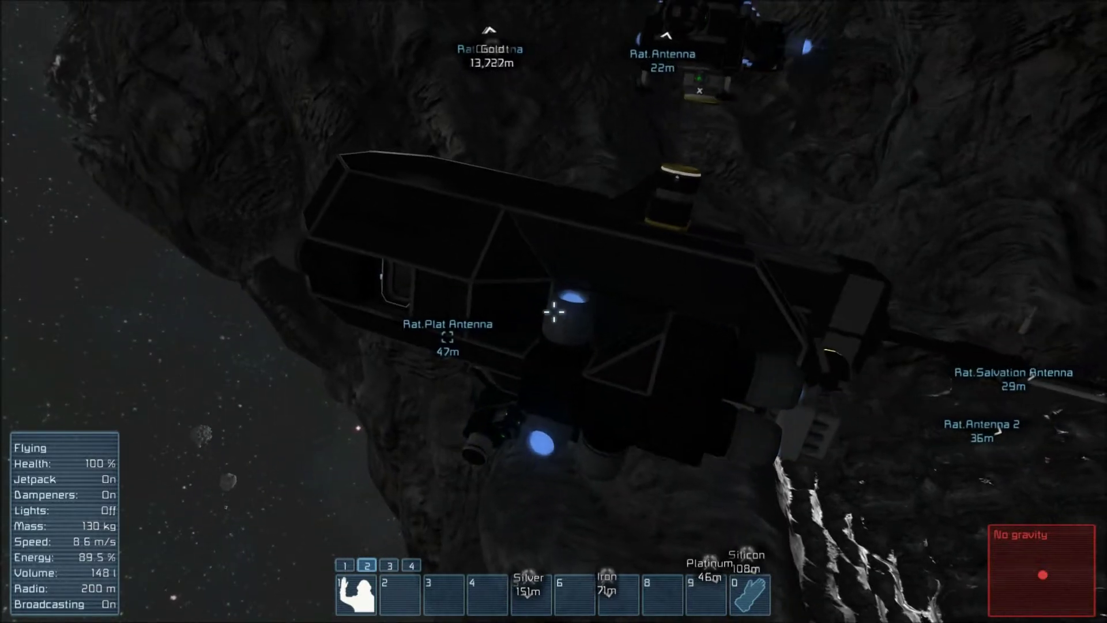
# Fly over and around the ship to the Rat.Antenna craft above the yellow-ringed connector
pyautogui.press('space')
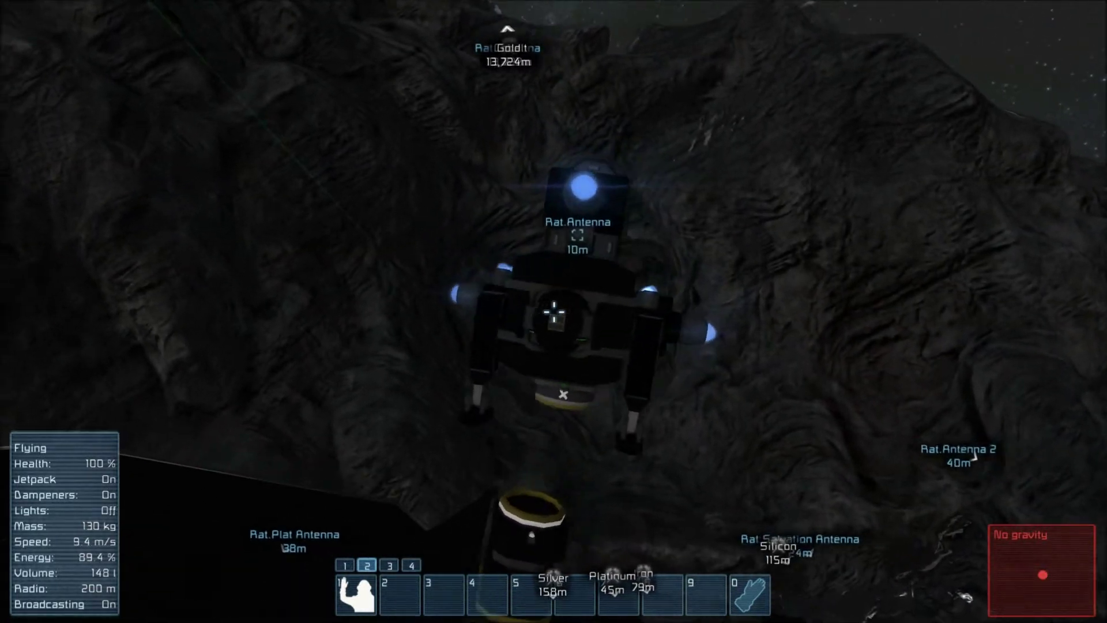
pyautogui.press('space')
pyautogui.press('d')
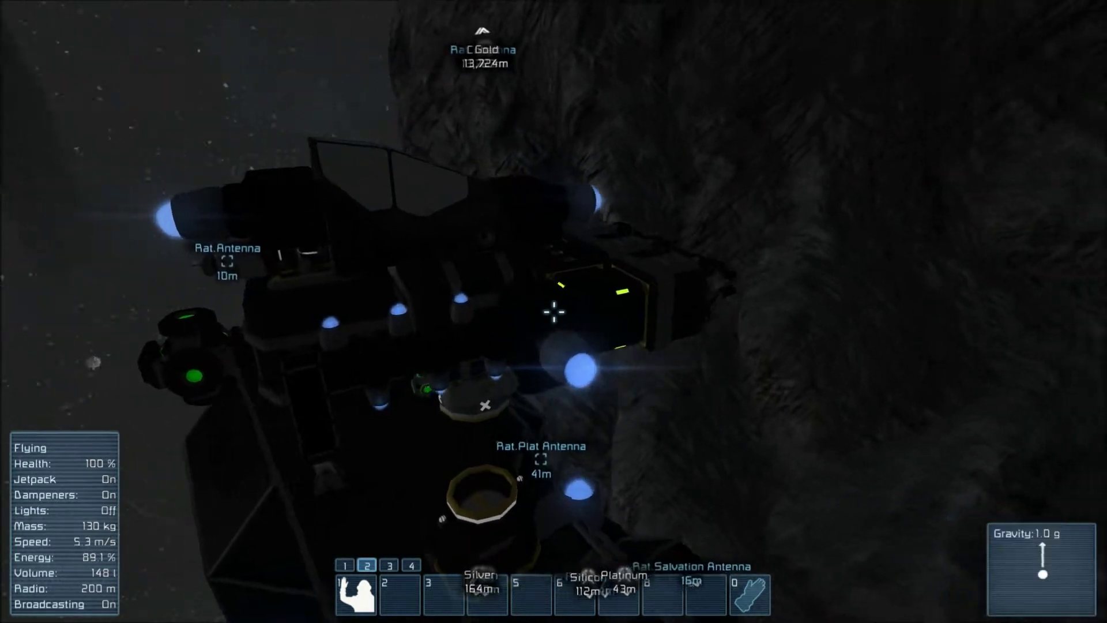
pyautogui.press('w')
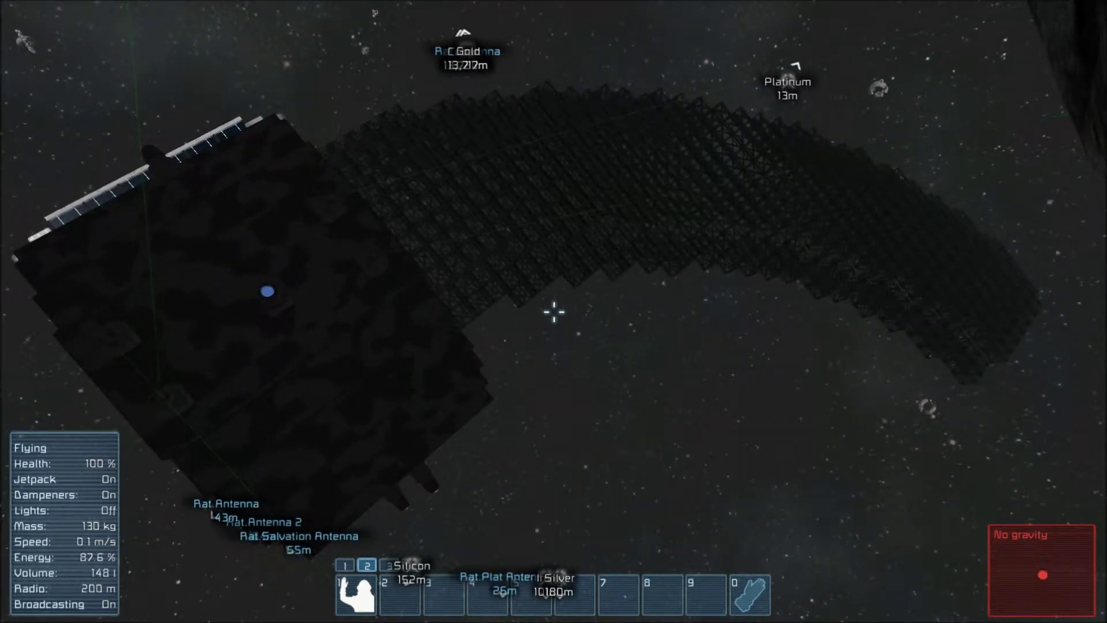
# Fly up over the long camouflaged structure and begin circling it
pyautogui.press('w')
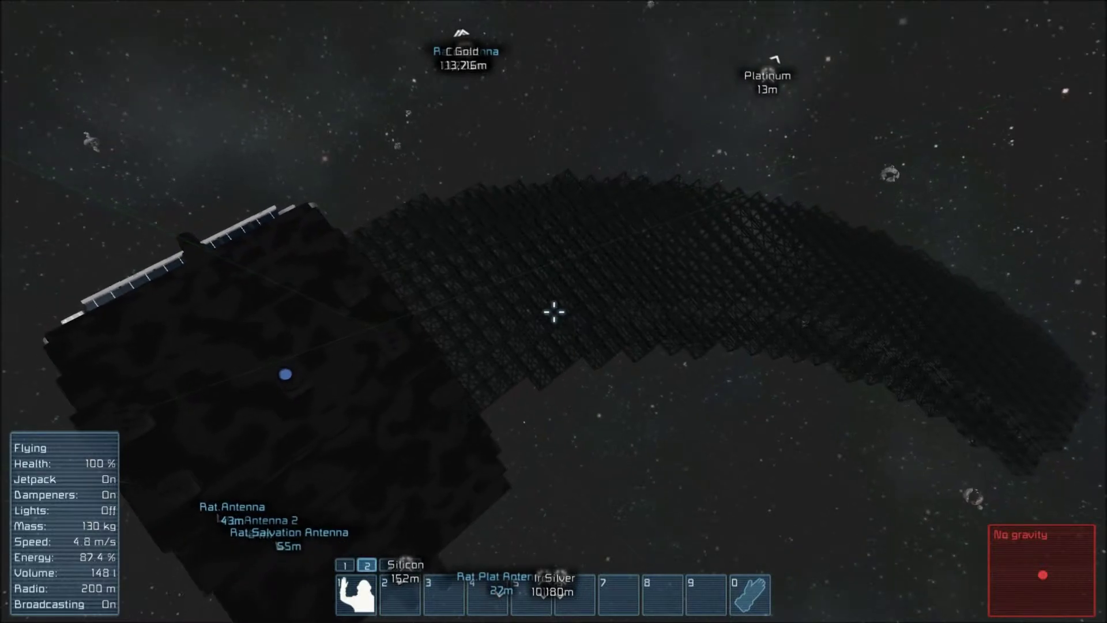
pyautogui.press('w')
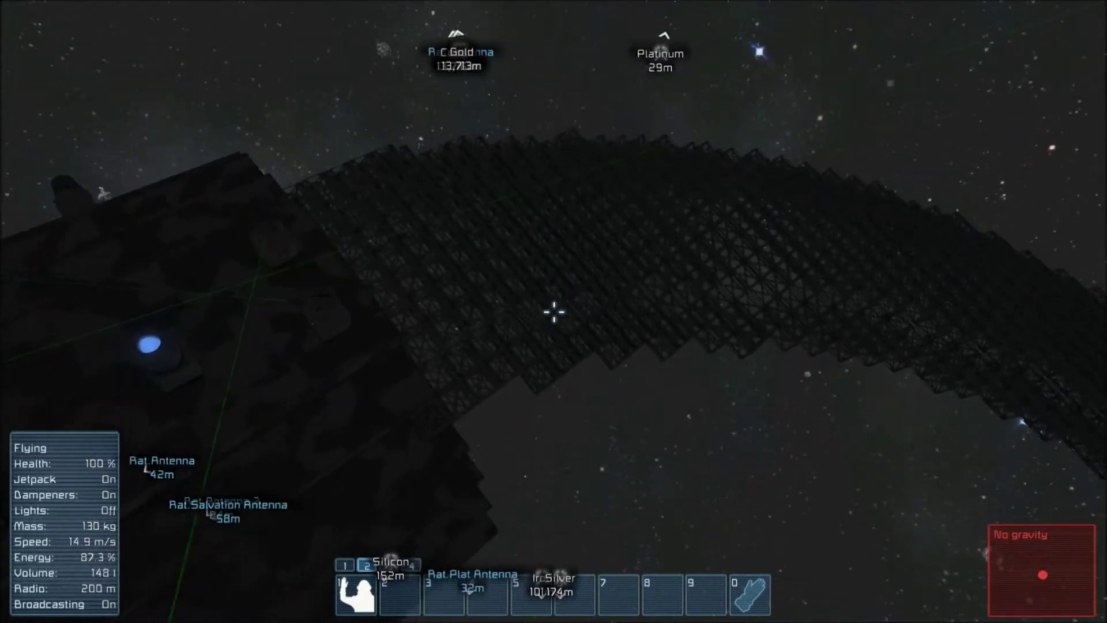
pyautogui.press('s')
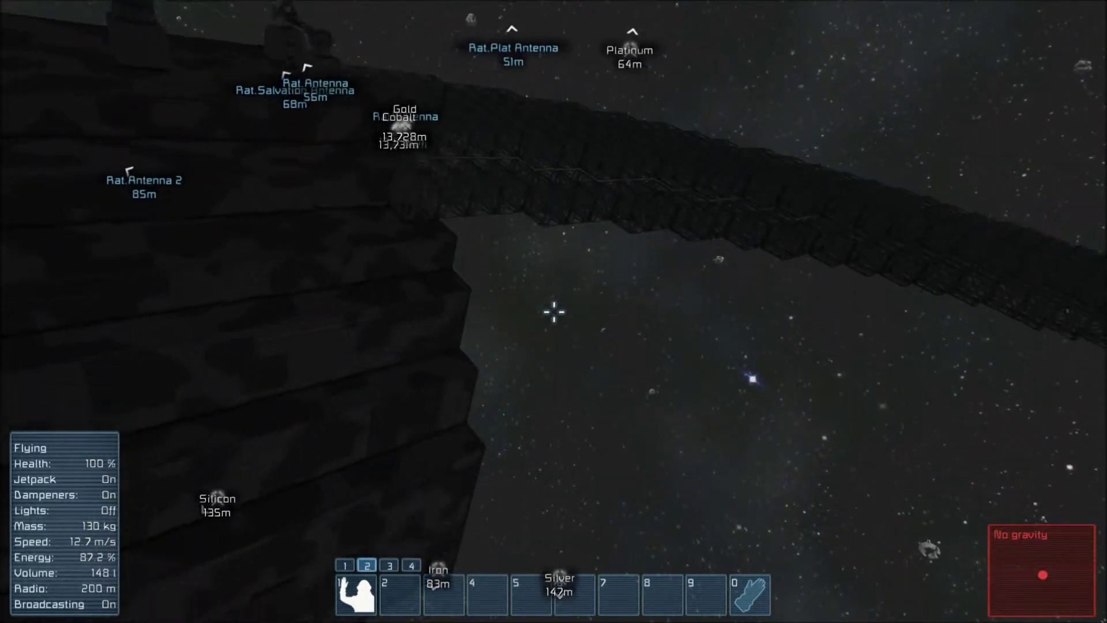
pyautogui.moveTo(554, 312); pyautogui.dragTo(555, 311)
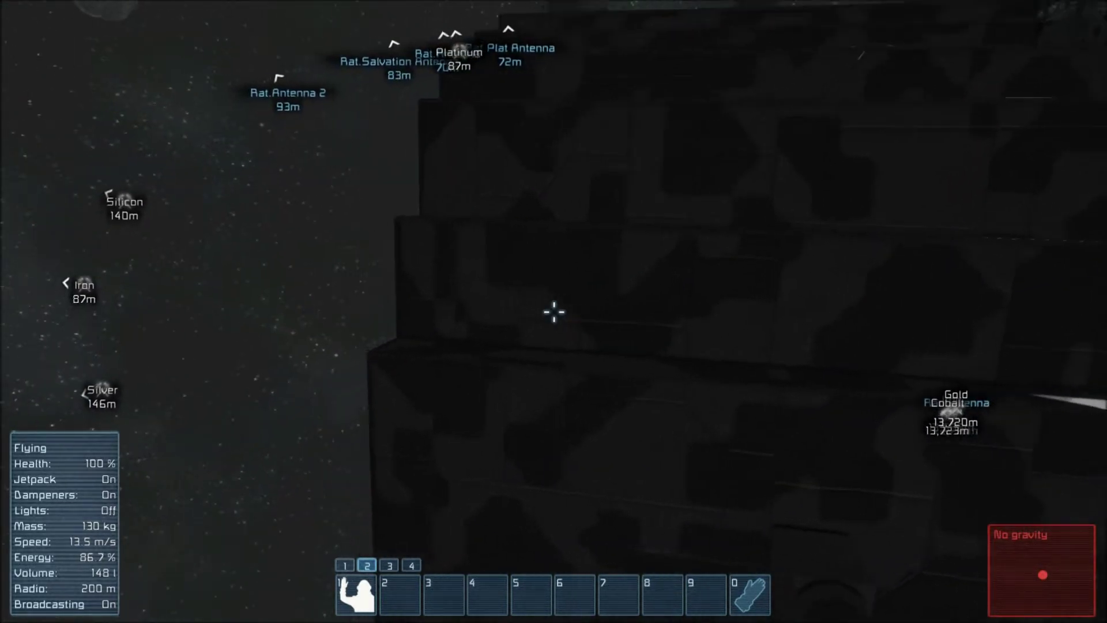
pyautogui.press('w')
pyautogui.press('s')
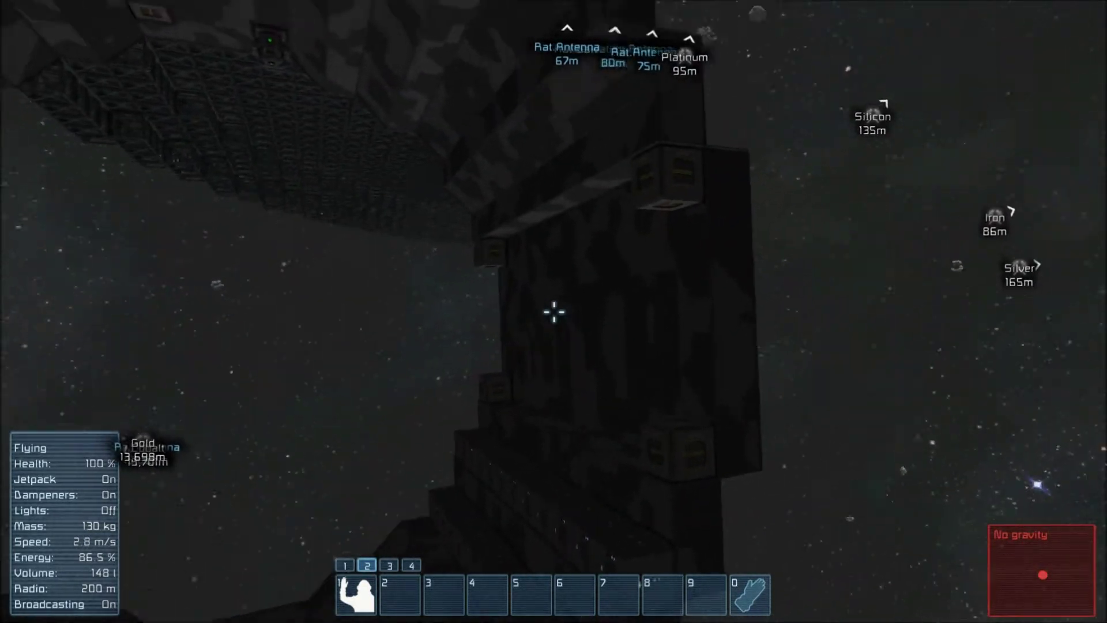
# Follow the curved lattice framework and fly along under the platform
pyautogui.press('w')
pyautogui.press('w')
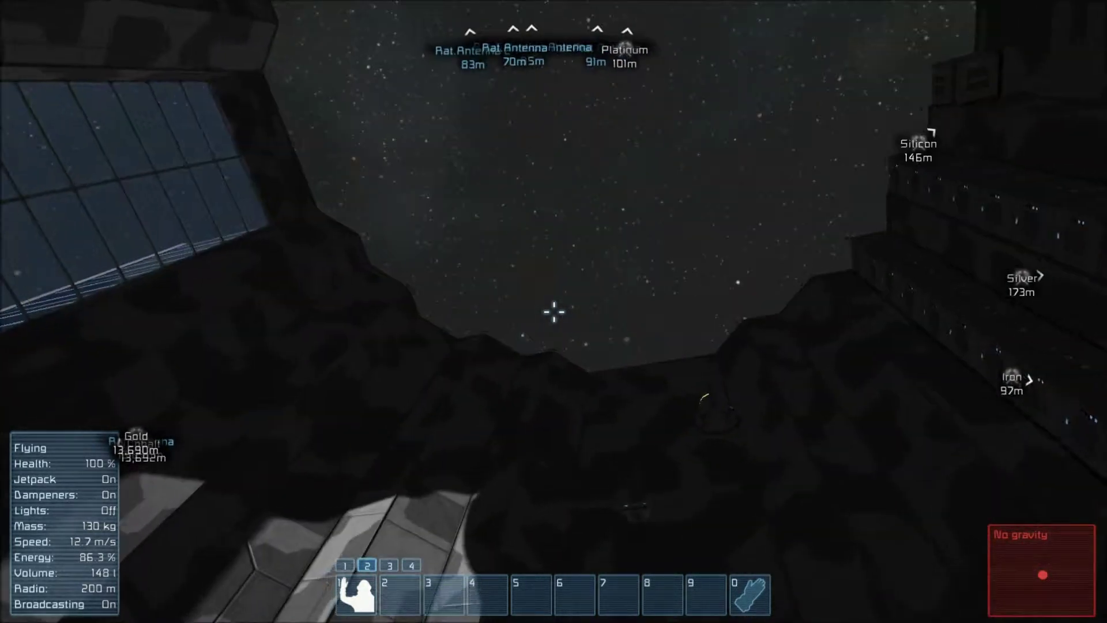
pyautogui.press('w')
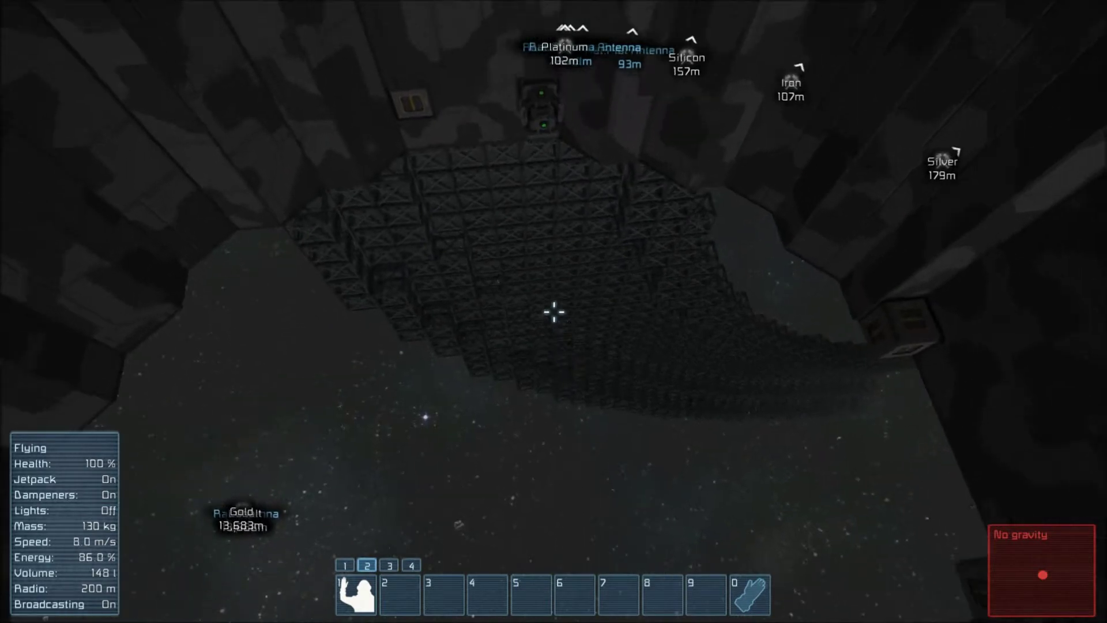
pyautogui.press('w')
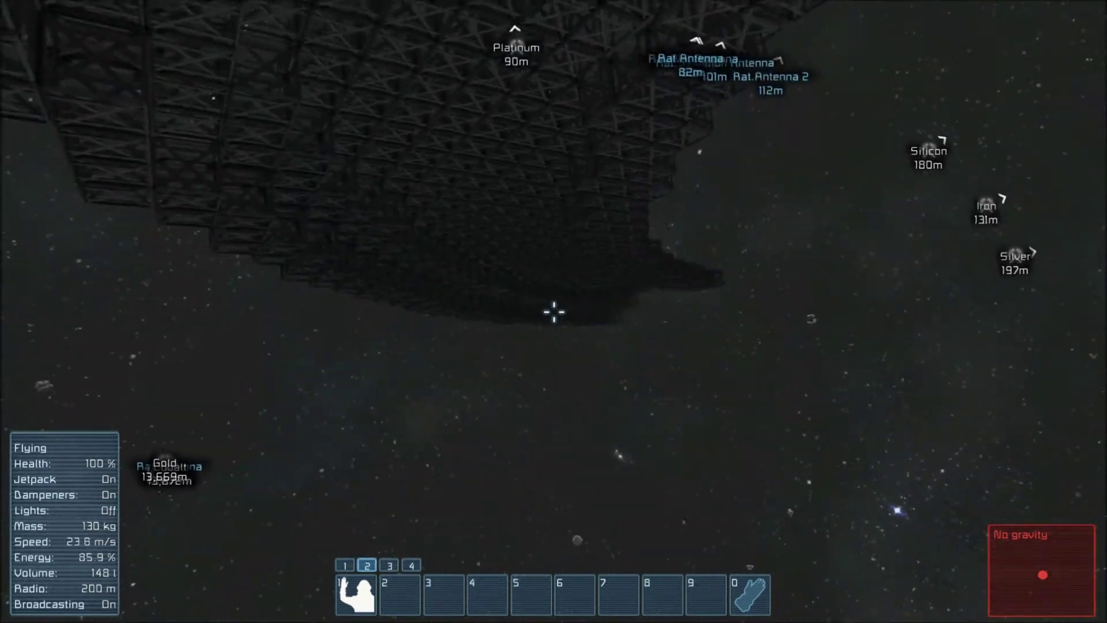
pyautogui.press('w')
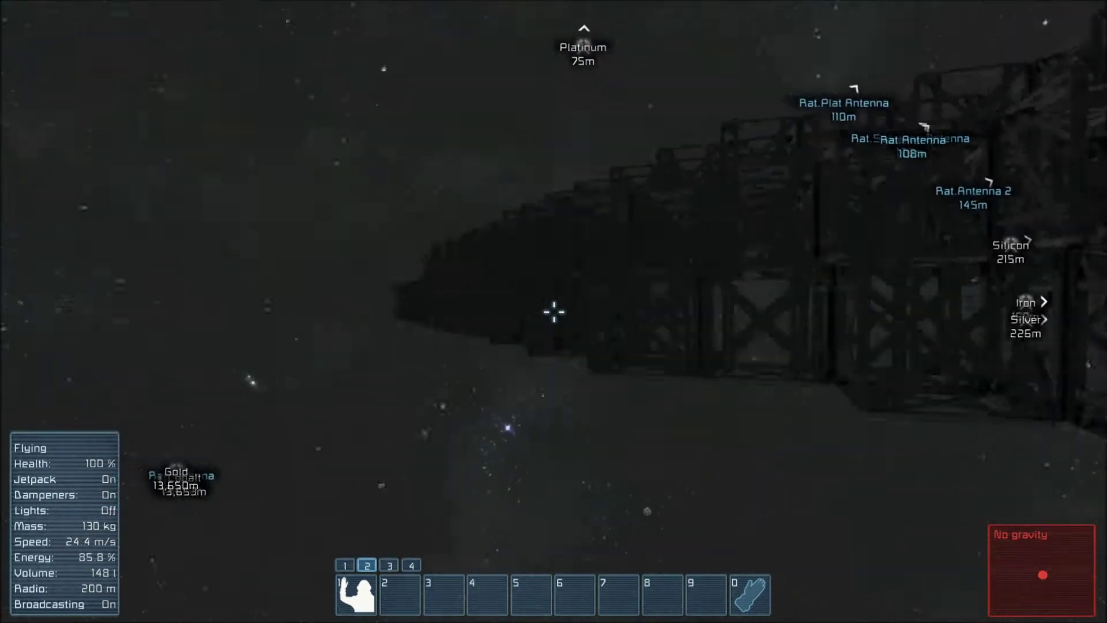
# Rise above the platform and approach its solar panel beside the curved stairs
pyautogui.press('space')
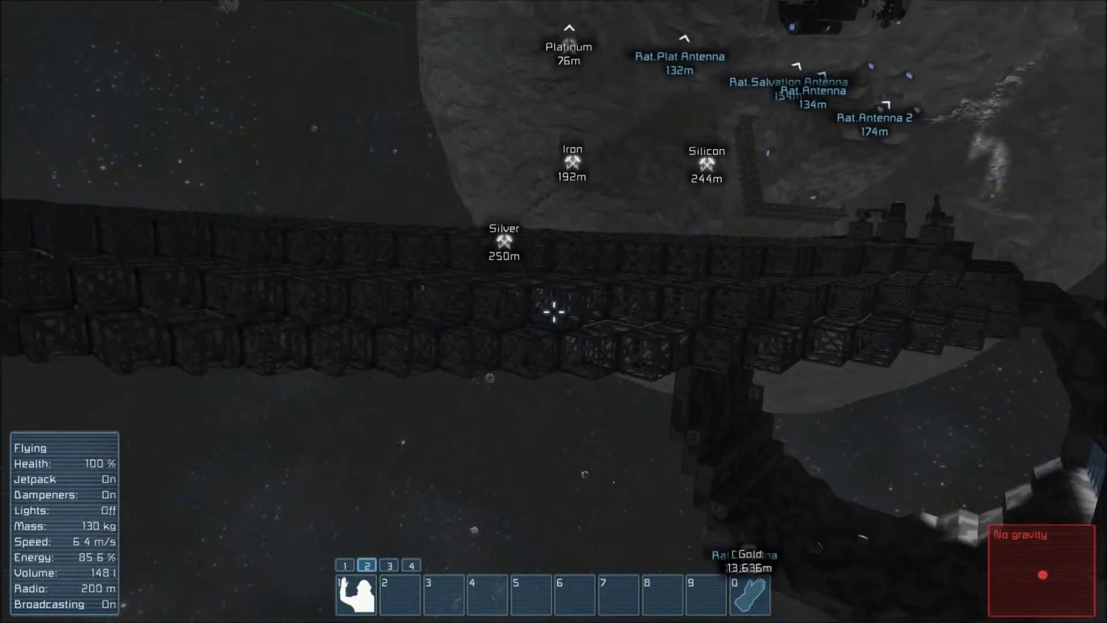
pyautogui.press('w')
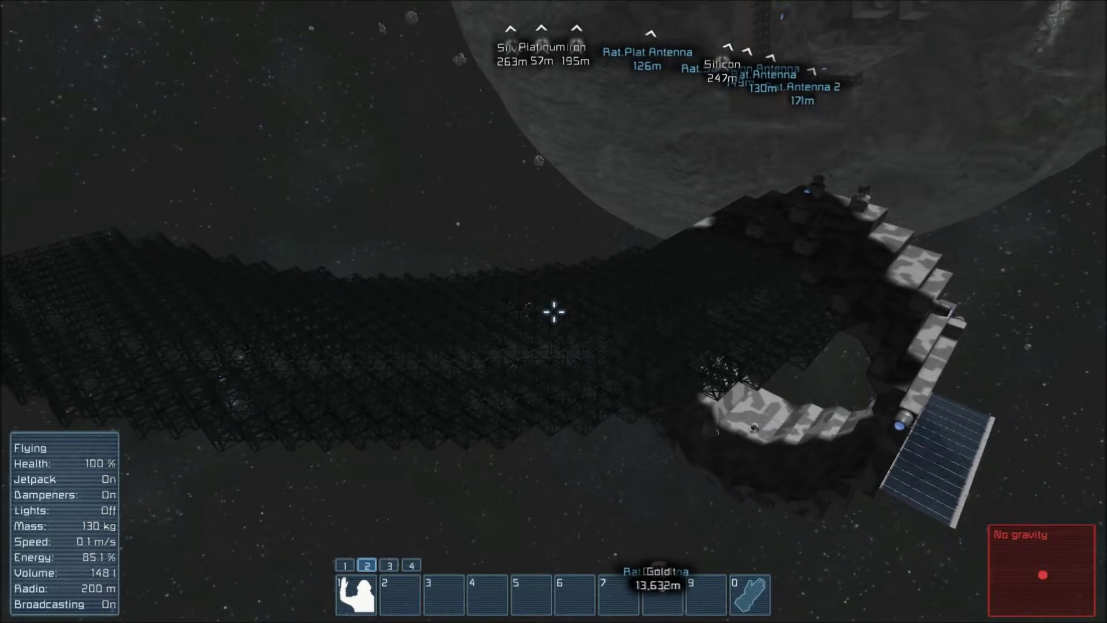
pyautogui.press('w')
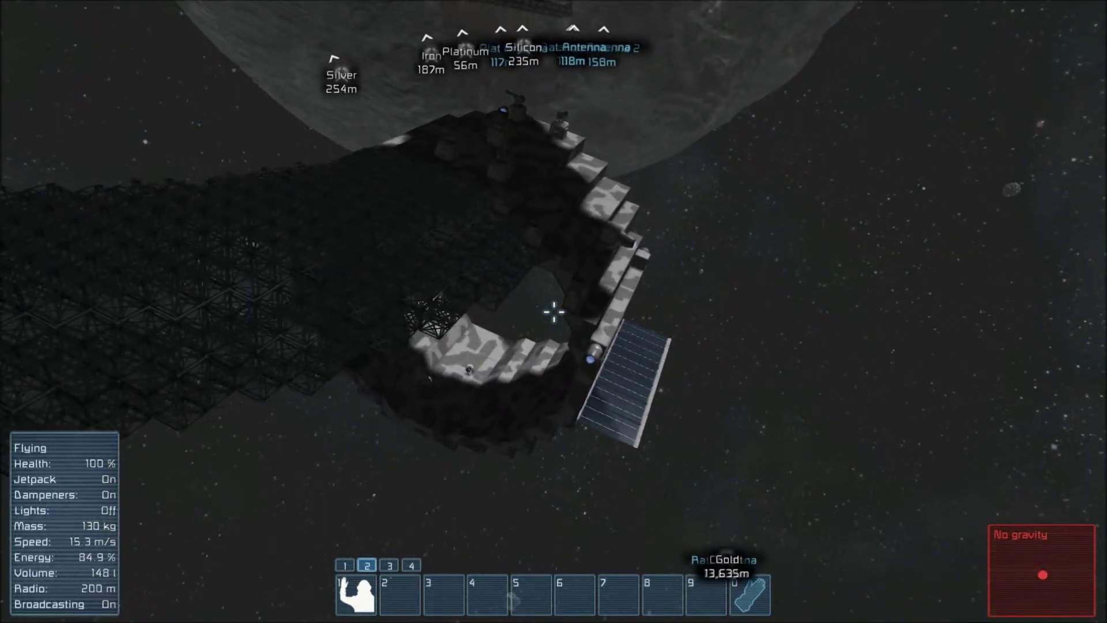
pyautogui.press('w')
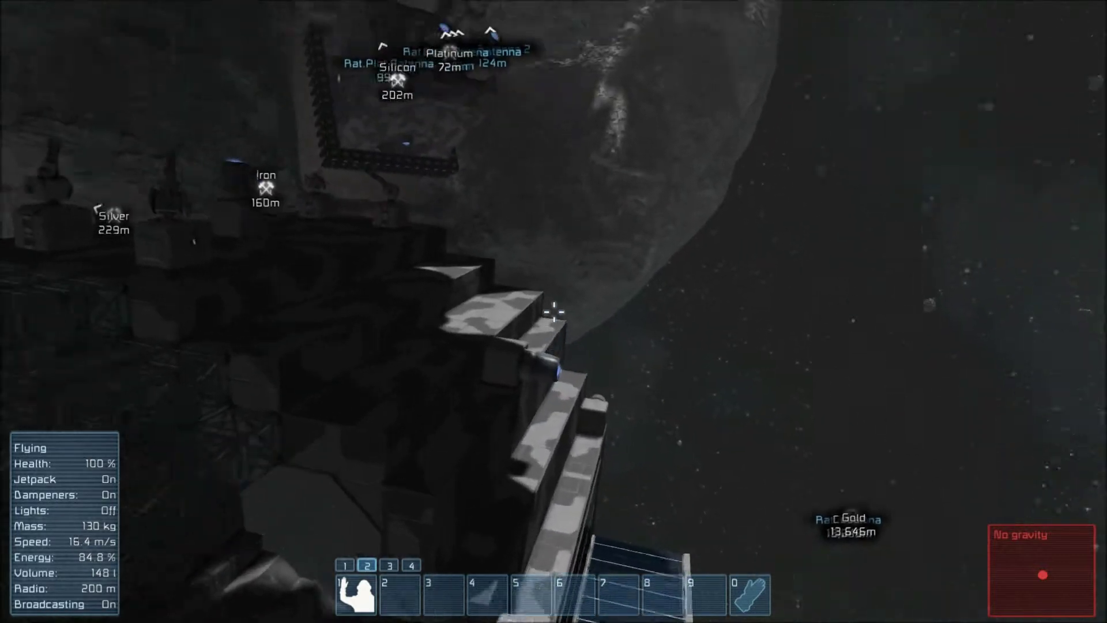
pyautogui.press('w')
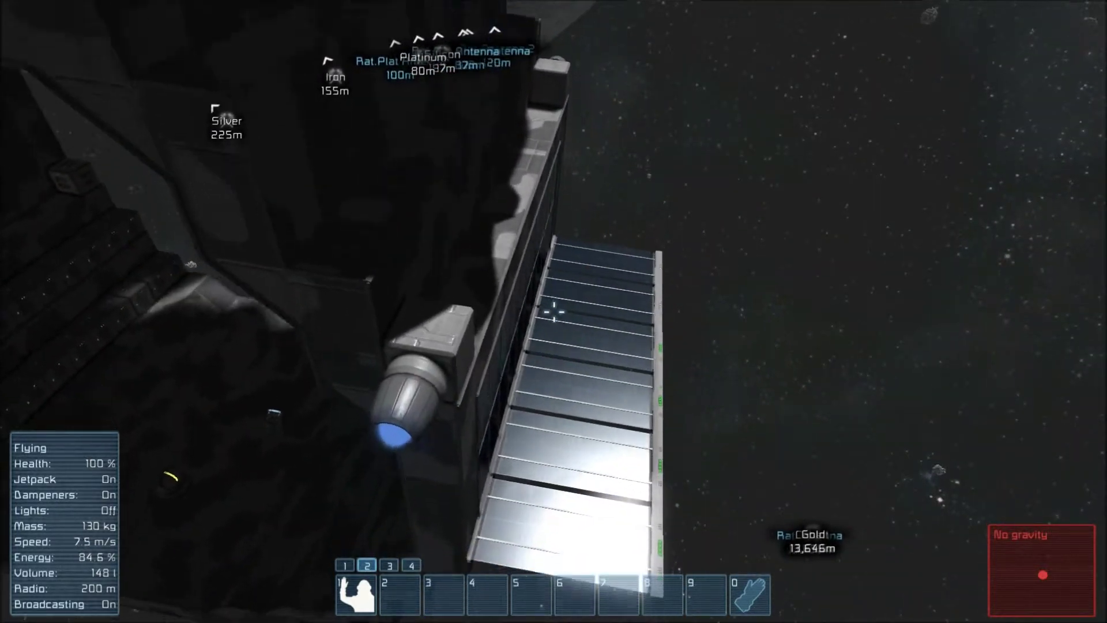
# Fly past the solar panel into the platform and sit in its flight seat
pyautogui.press('w')
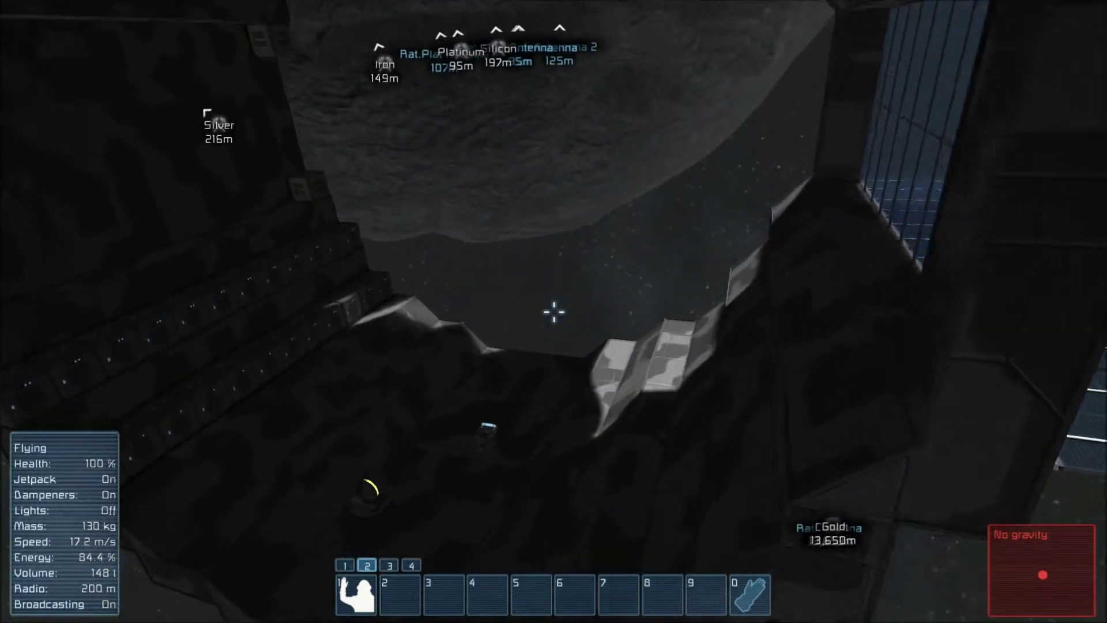
pyautogui.press('v')
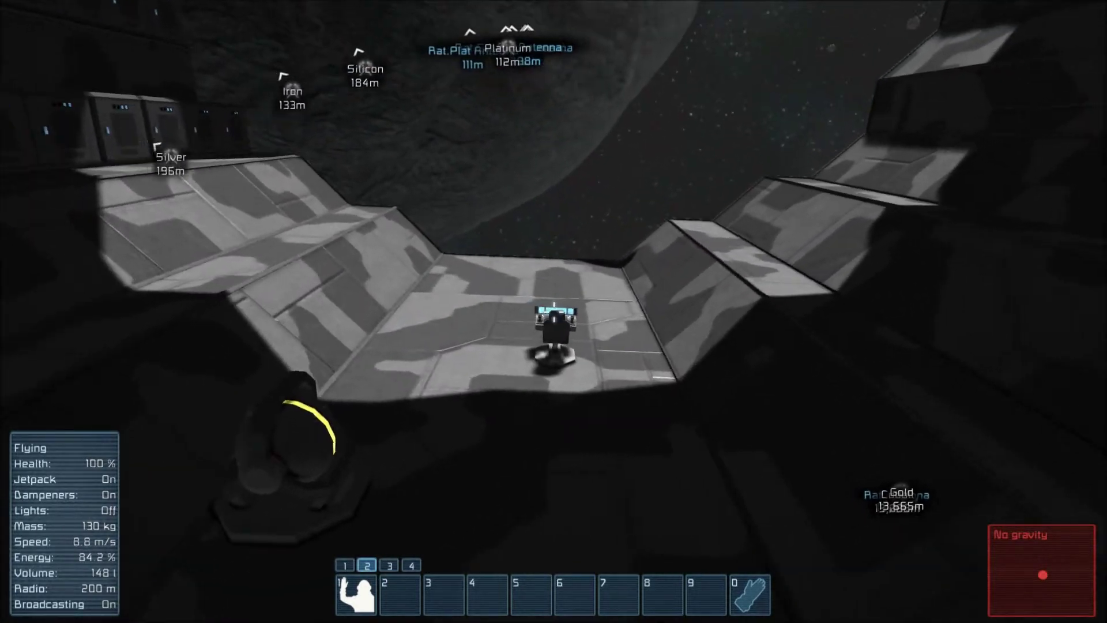
pyautogui.press('w')
pyautogui.press('v')
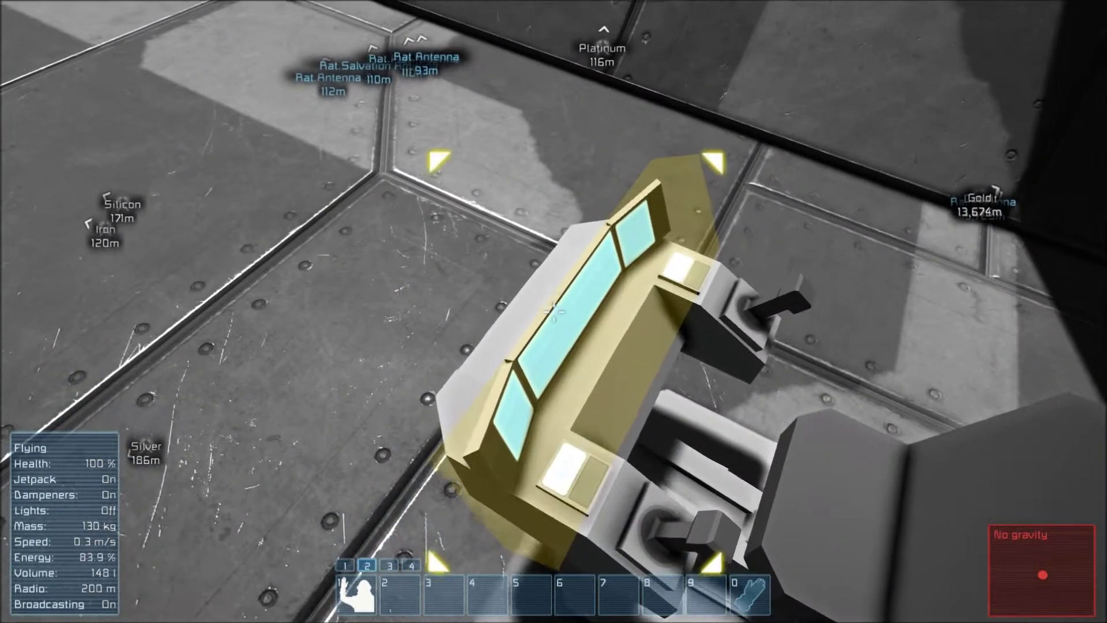
pyautogui.press('f')
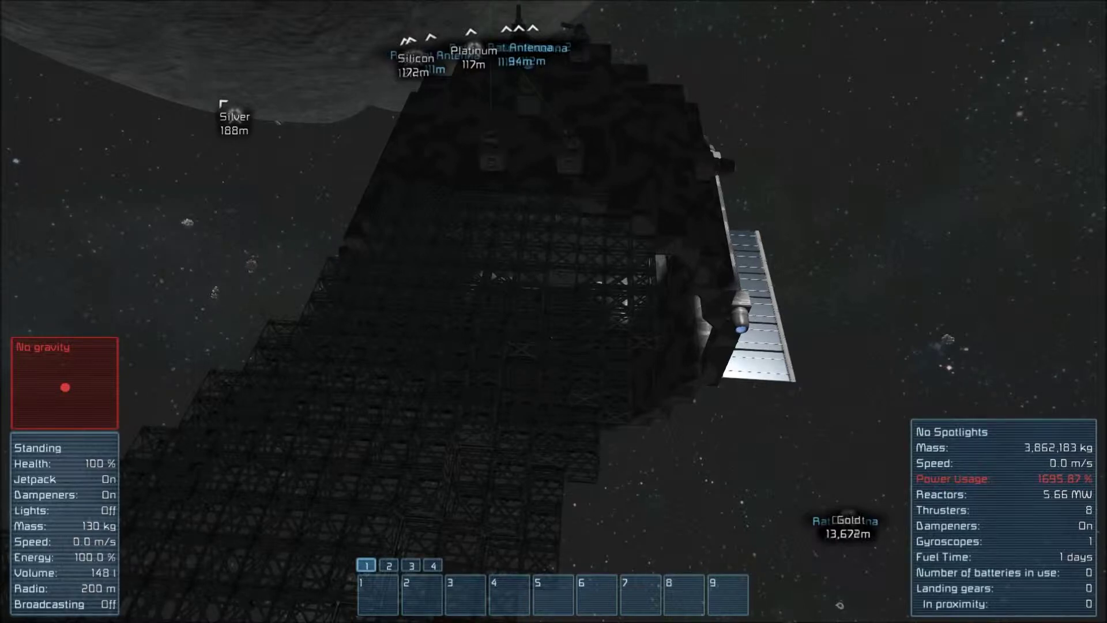
# In the Control Panel, select Batteries 19–24 and turn off their Semi-auto mode
pyautogui.press('k')
pyautogui.click(278, 173)
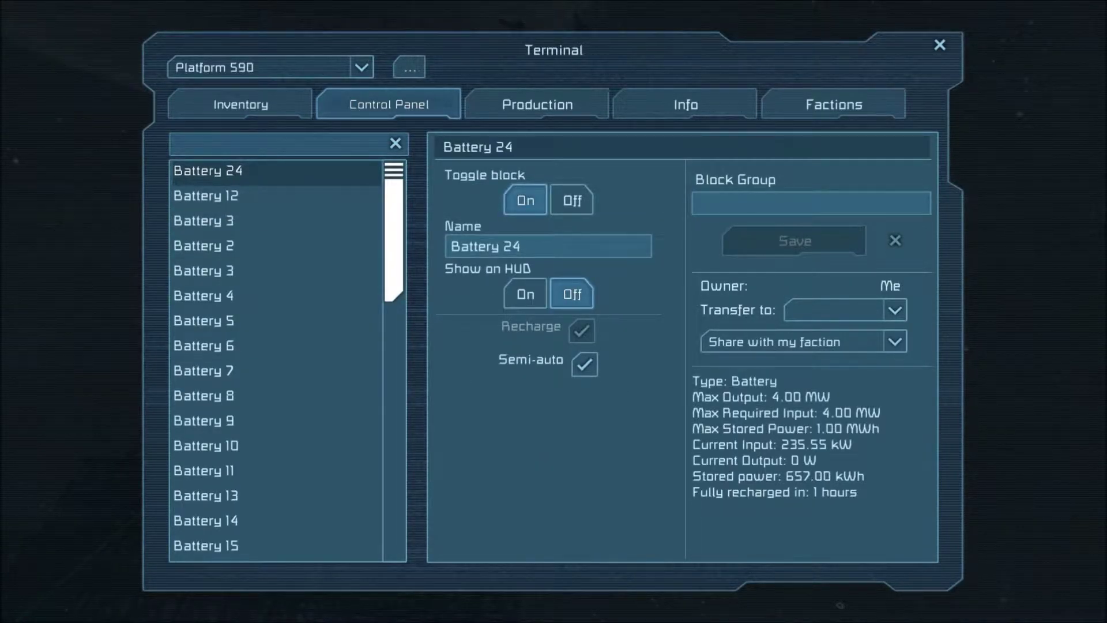
pyautogui.scroll(-5, 277, 347)
pyautogui.keyDown('shift'); pyautogui.click(276, 270); pyautogui.keyUp('shift')
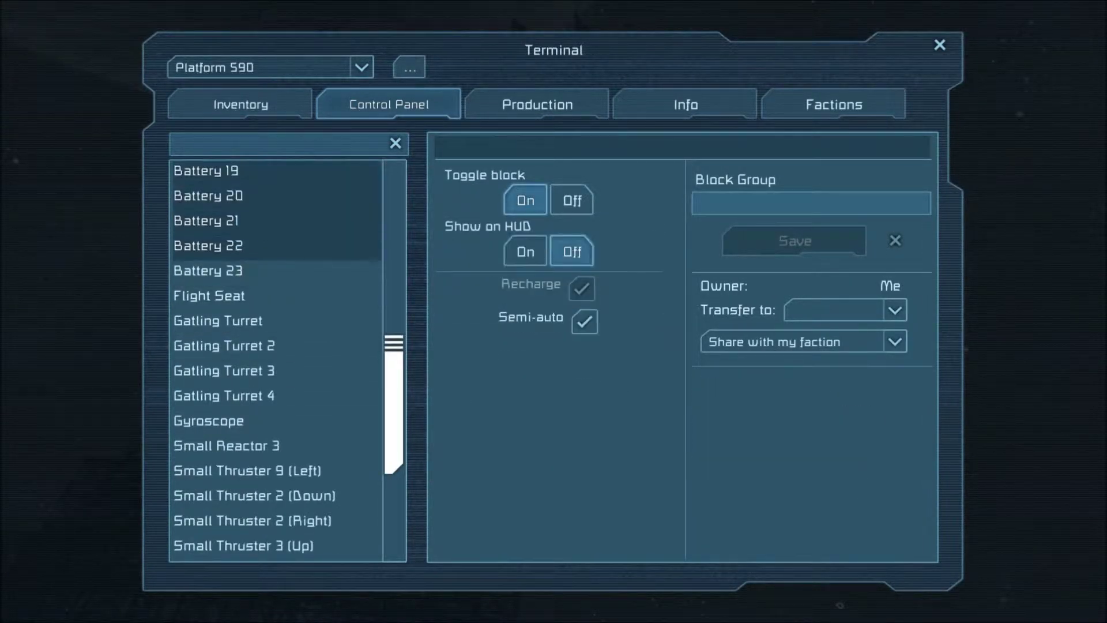
pyautogui.click(585, 321)
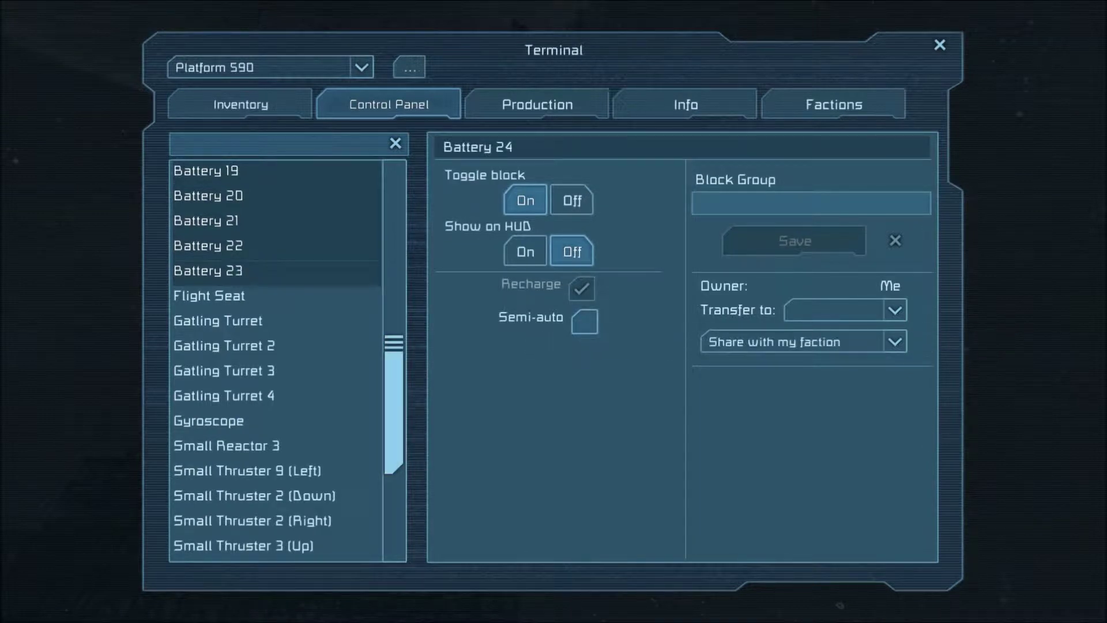
pyautogui.click(277, 271)
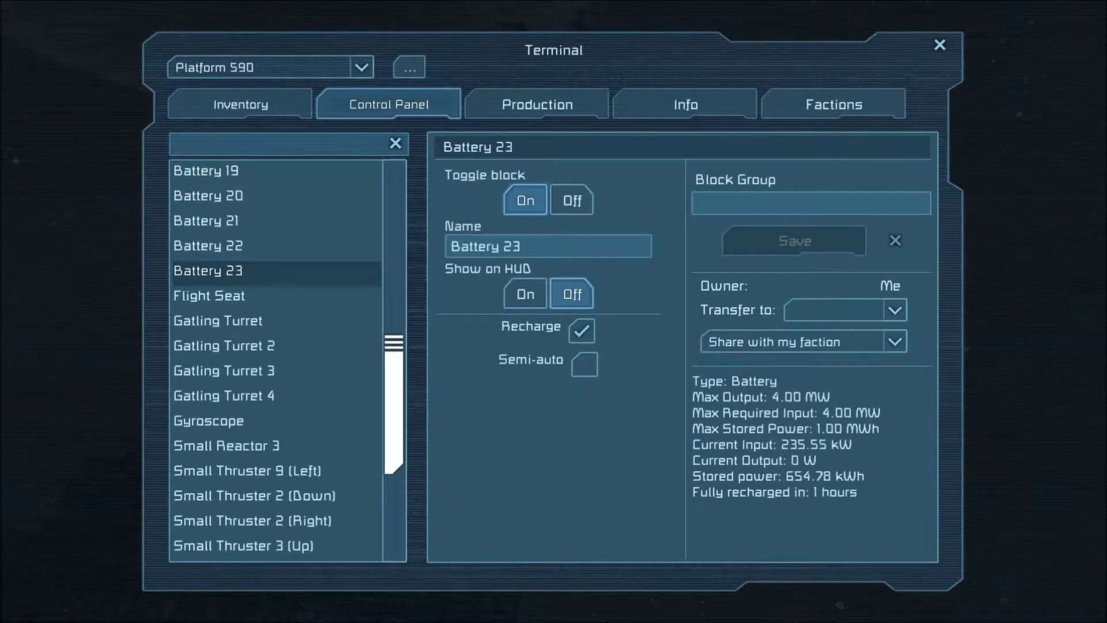
pyautogui.scroll(5, 277, 346)
pyautogui.keyDown('shift'); pyautogui.click(277, 171); pyautogui.keyUp('shift')
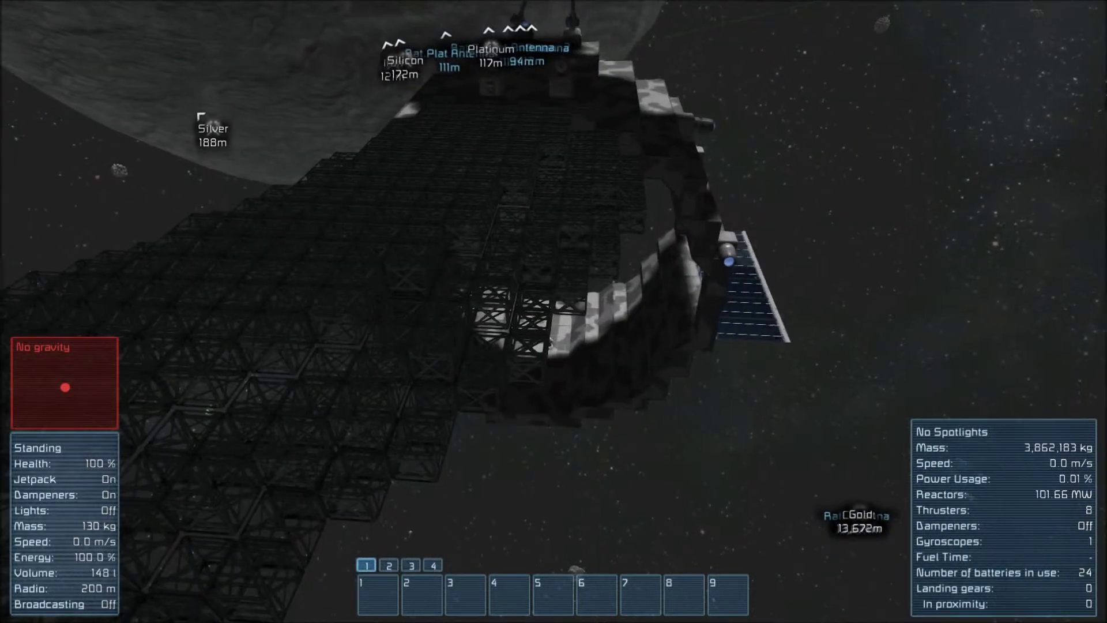
# Switch off Recharge on the selected platform batteries, then take the mining ship's cockpit
pyautogui.press('k')
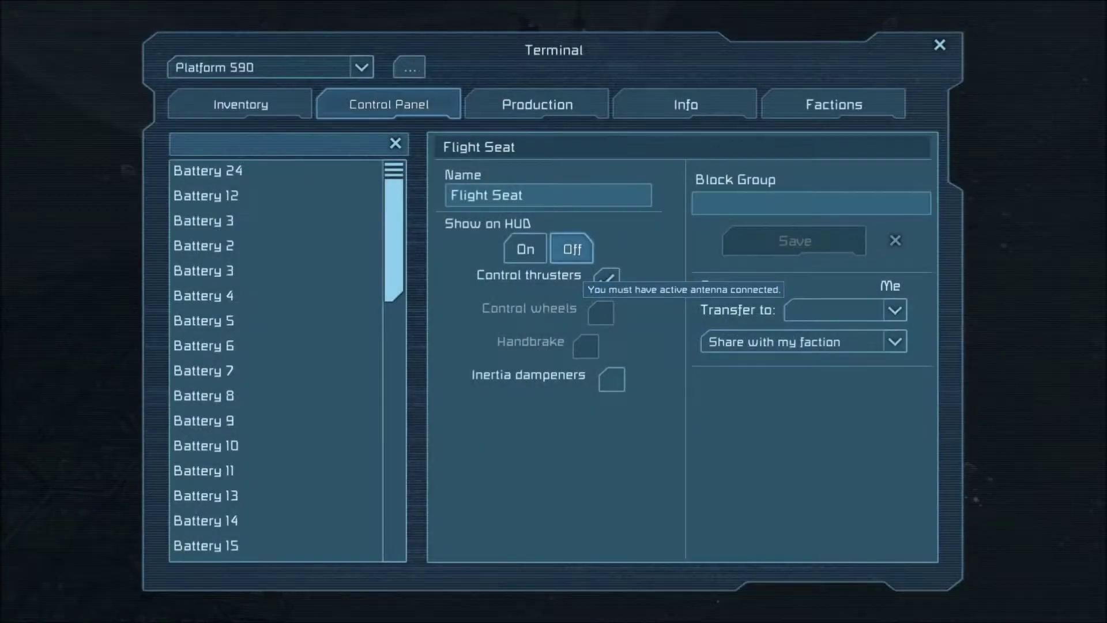
pyautogui.click(208, 170)
pyautogui.scroll(-10, 278, 346)
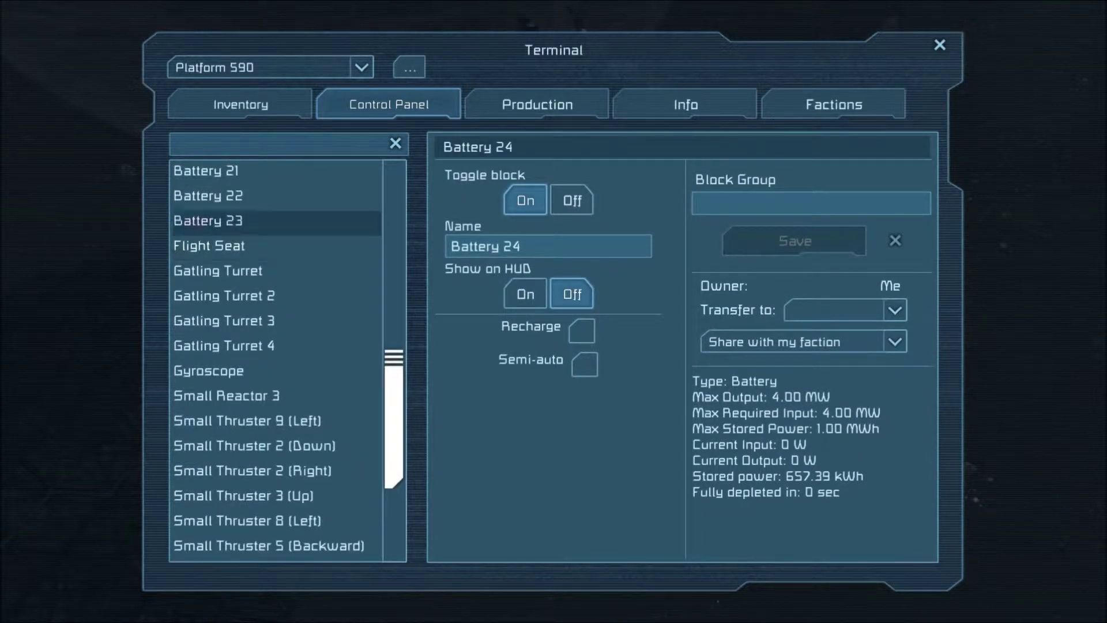
pyautogui.keyDown('shift'); pyautogui.click(210, 246); pyautogui.keyUp('shift')
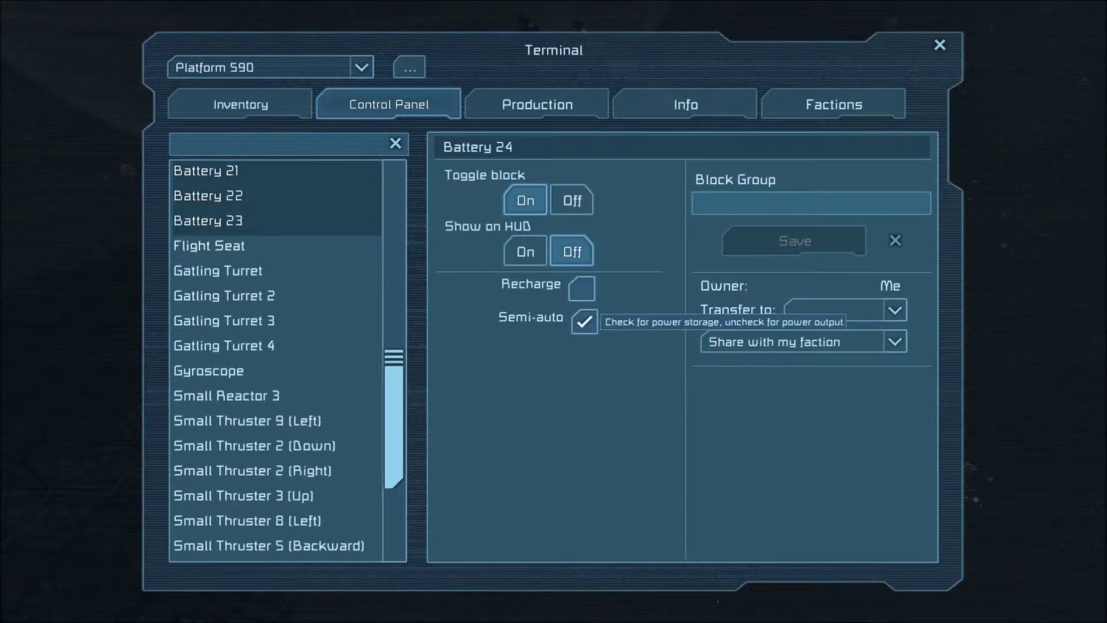
pyautogui.press('Escape')
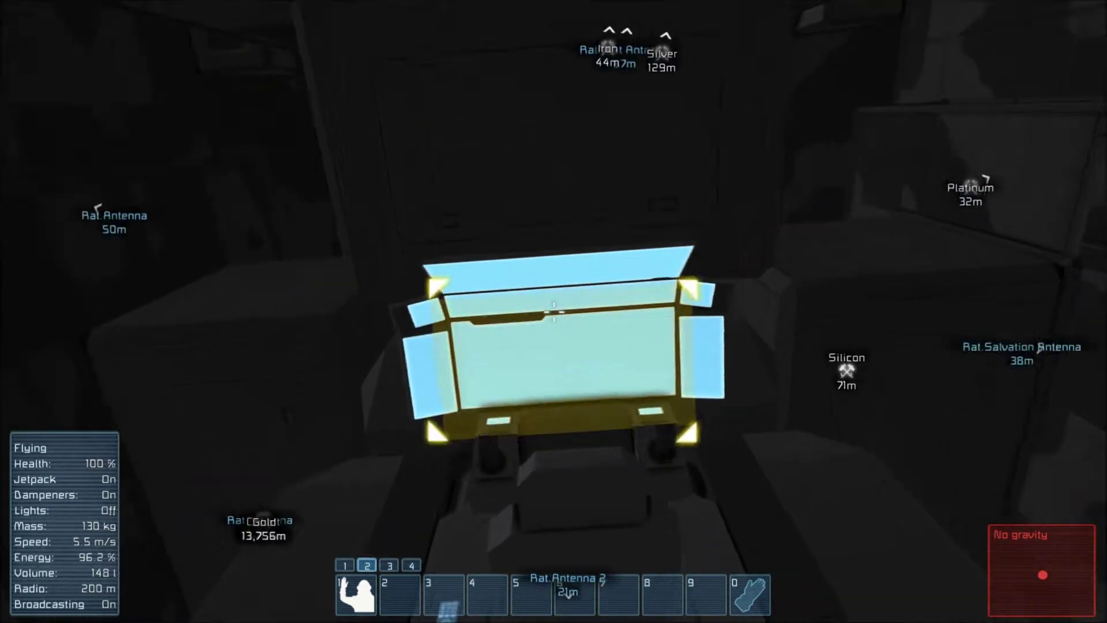
pyautogui.press('f')
# Check the Bore's stone and iron cargo in its inventory, then leave the cockpit
pyautogui.press('k')
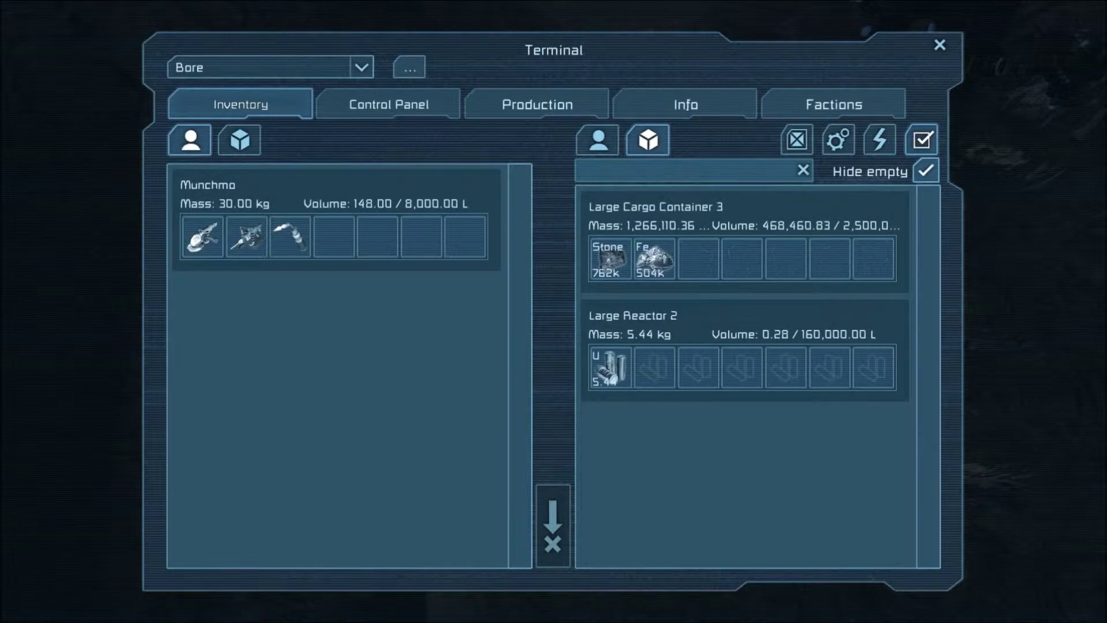
pyautogui.press('Escape')
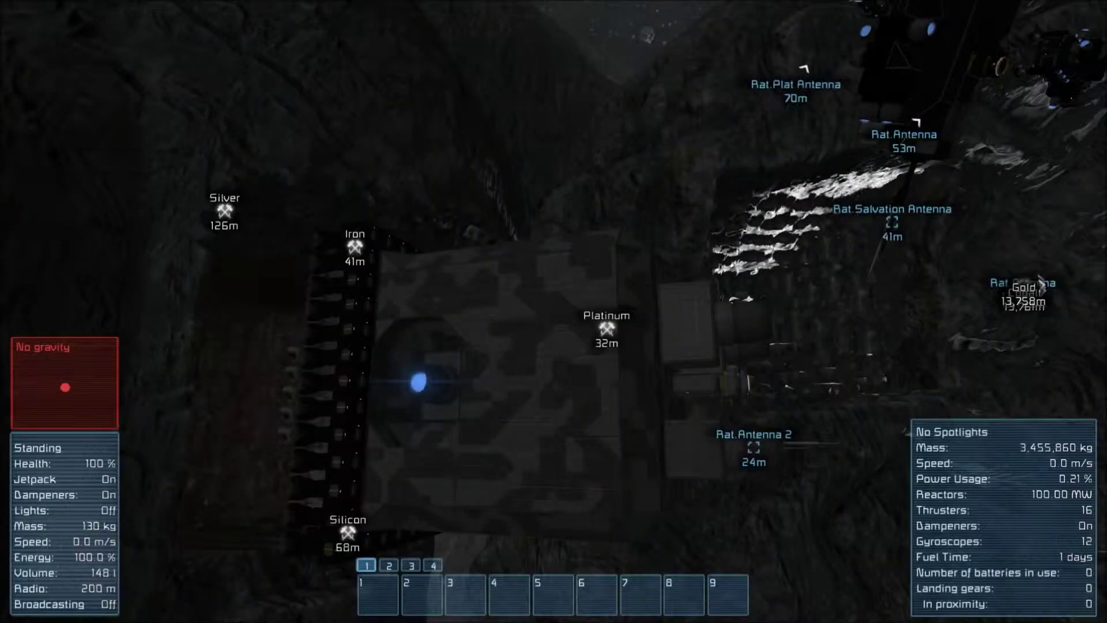
pyautogui.scroll(-3, 568, 302)
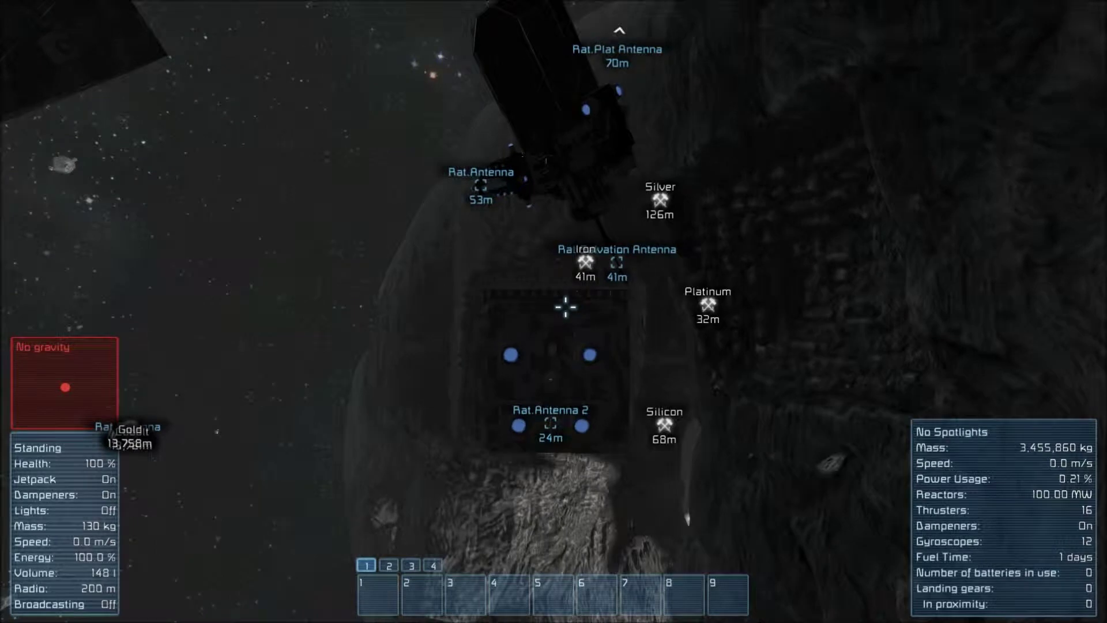
pyautogui.press('f')
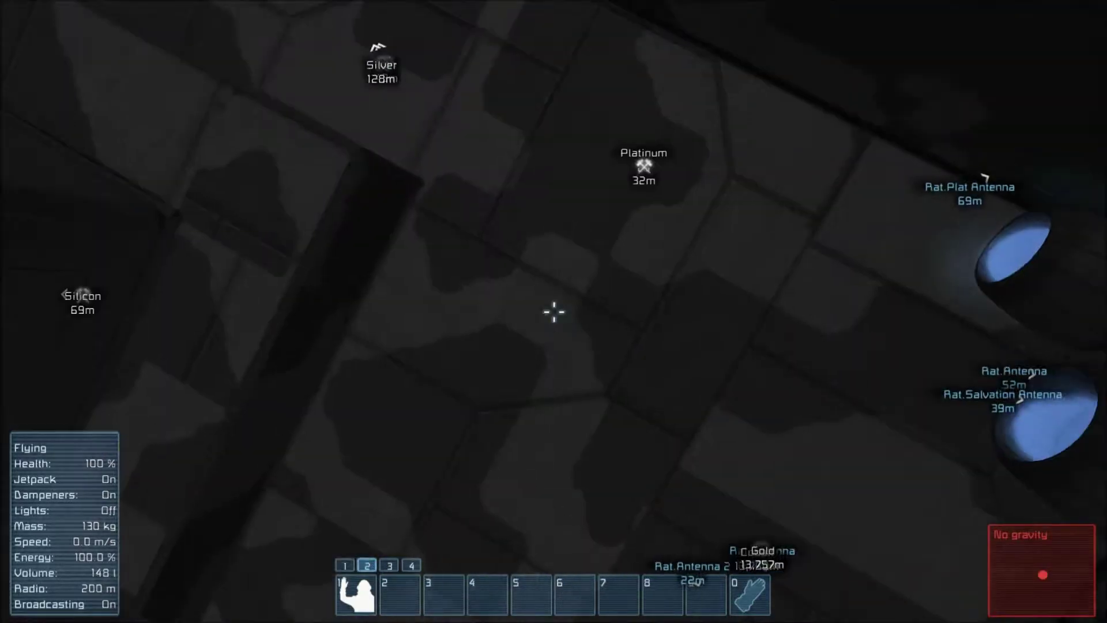
# Jetpack out to the Salvation ship and fly alongside it
pyautogui.press('w')
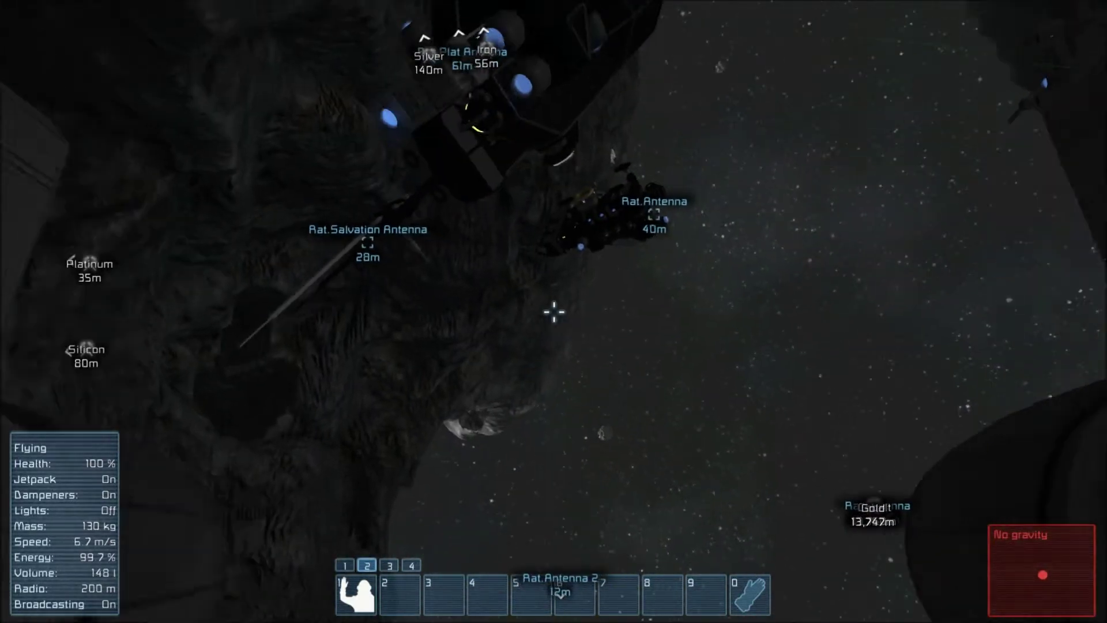
pyautogui.press('w')
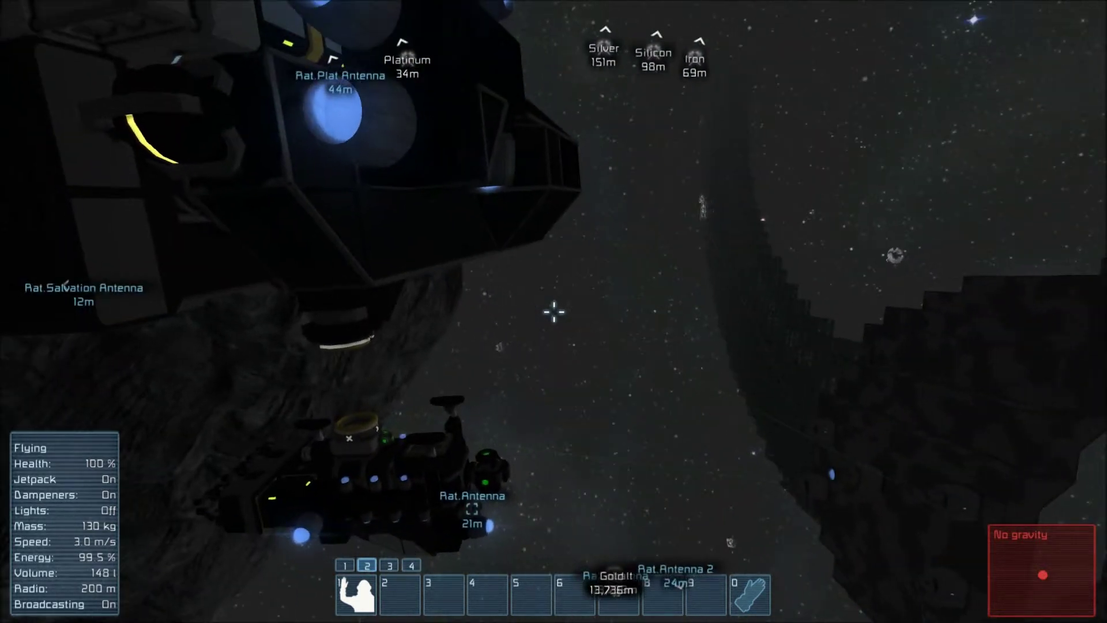
pyautogui.press('w')
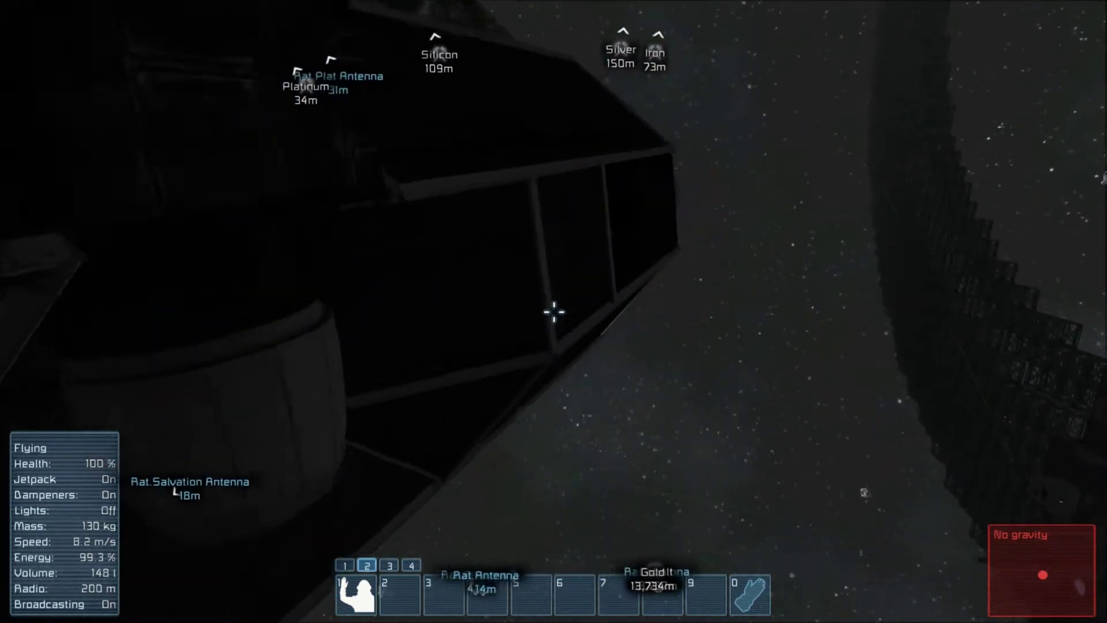
pyautogui.press('s')
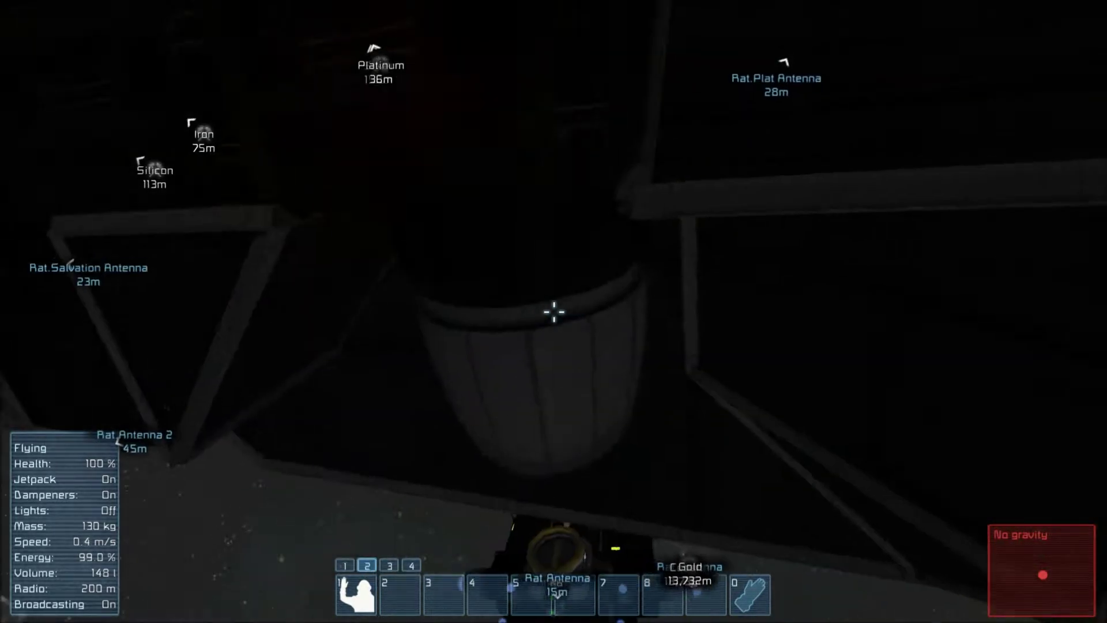
# Enter the Salvation through its doorway and take control at the cockpit
pyautogui.press('w')
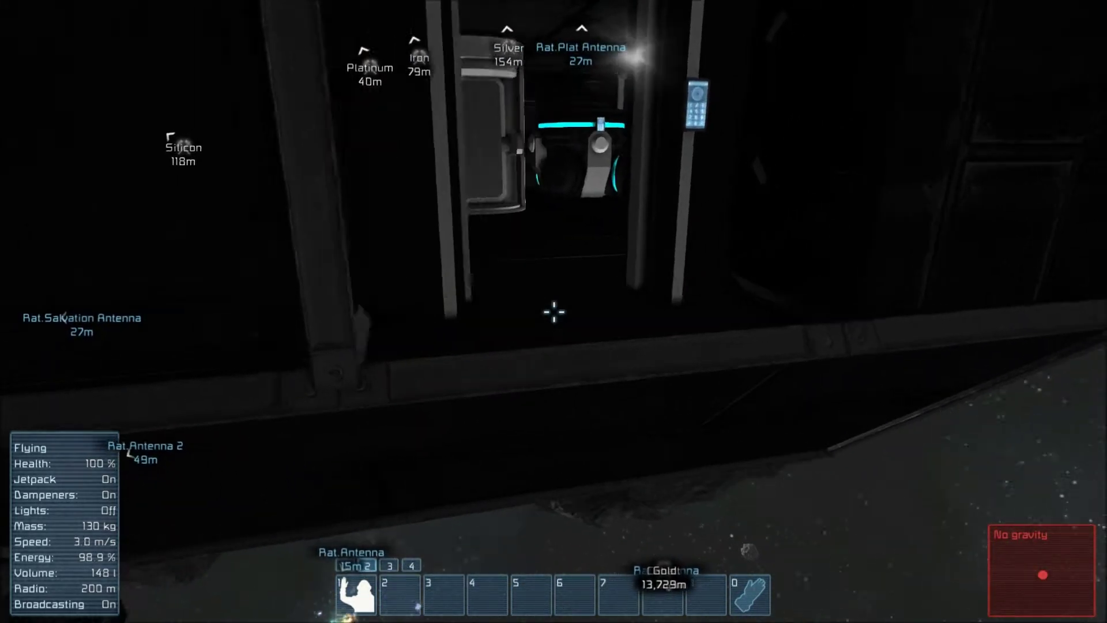
pyautogui.press('w')
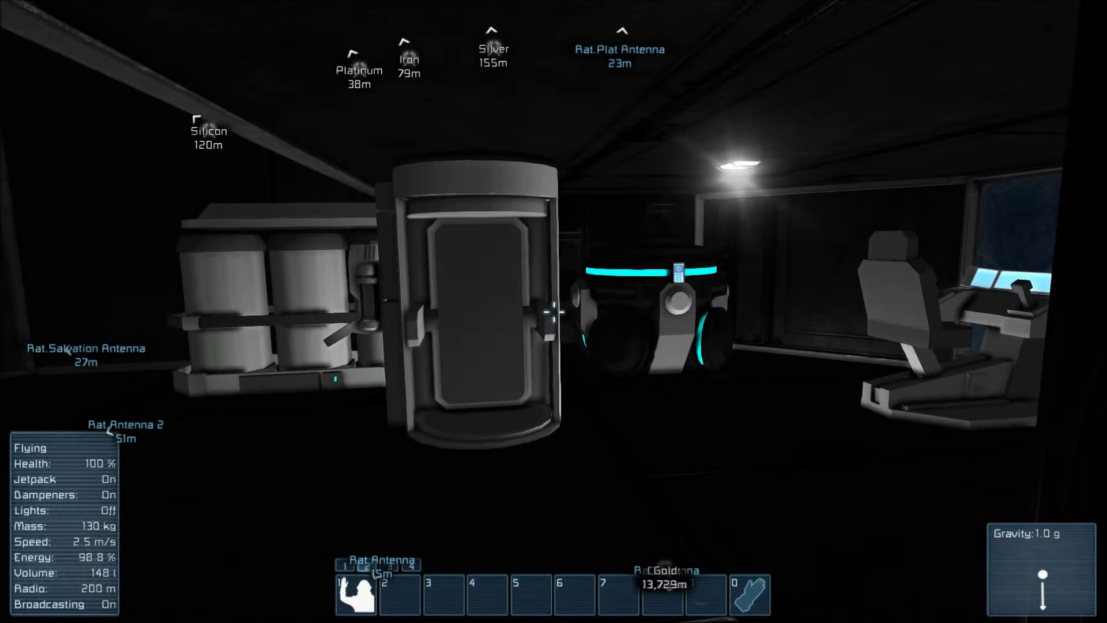
pyautogui.press('w')
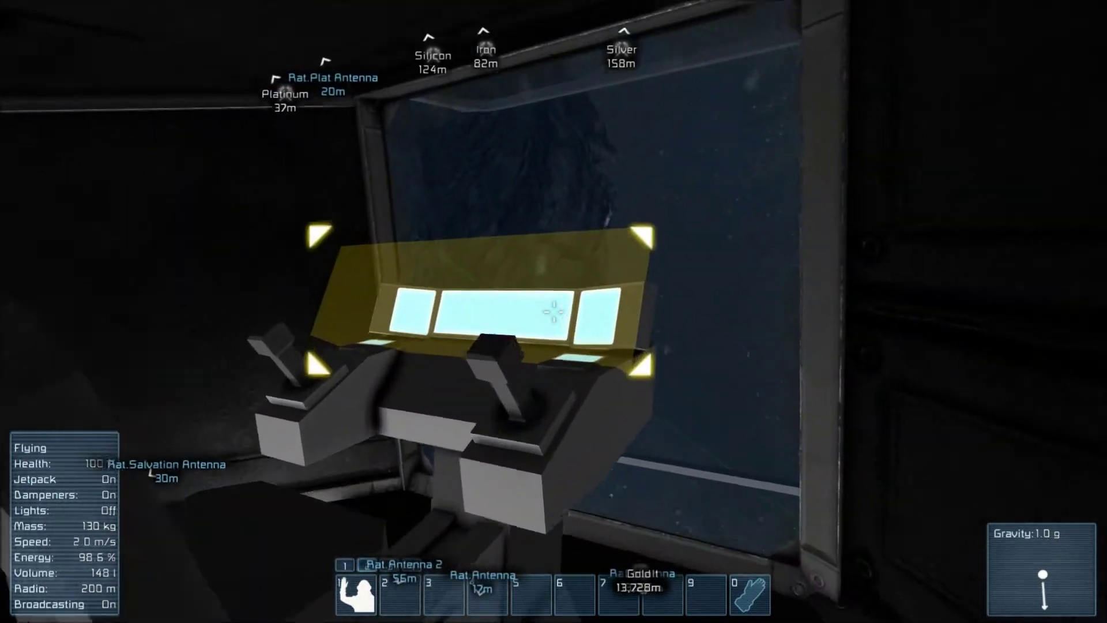
pyautogui.press('w')
pyautogui.press('f')
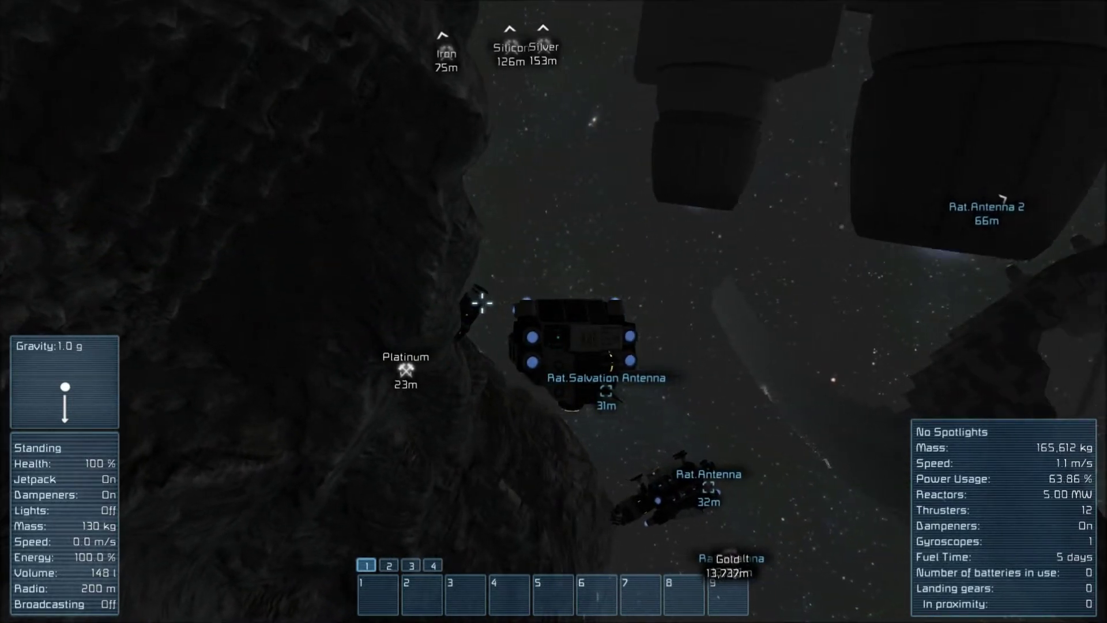
# Nudge the Salvation forward on thrusters and let dampeners bring it to 0 m/s
pyautogui.press('w')
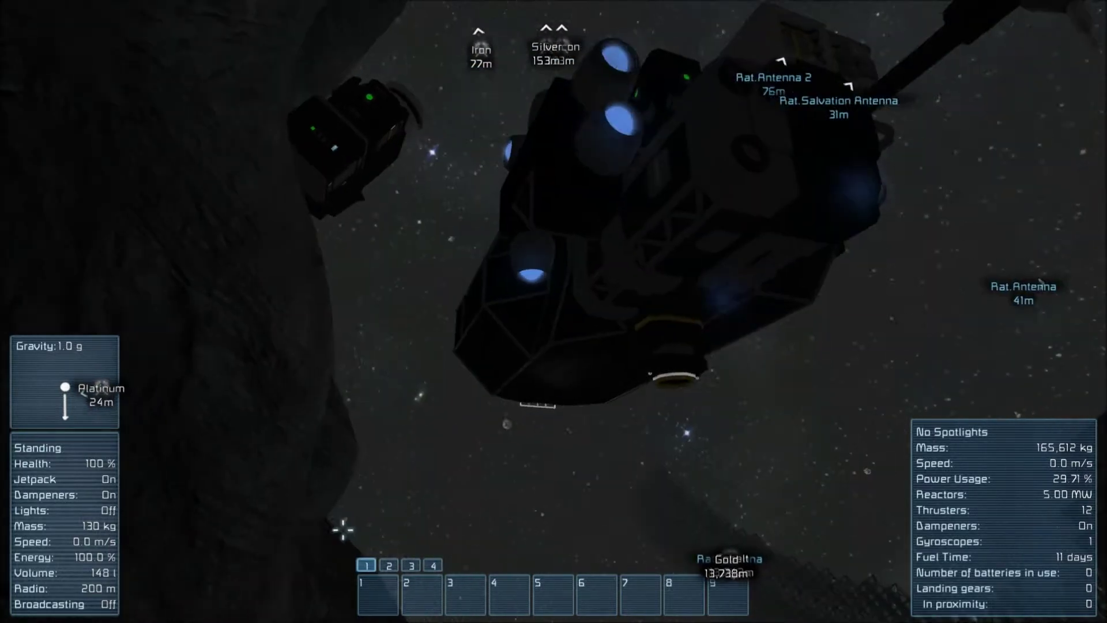
pyautogui.press('w')
pyautogui.press('w')
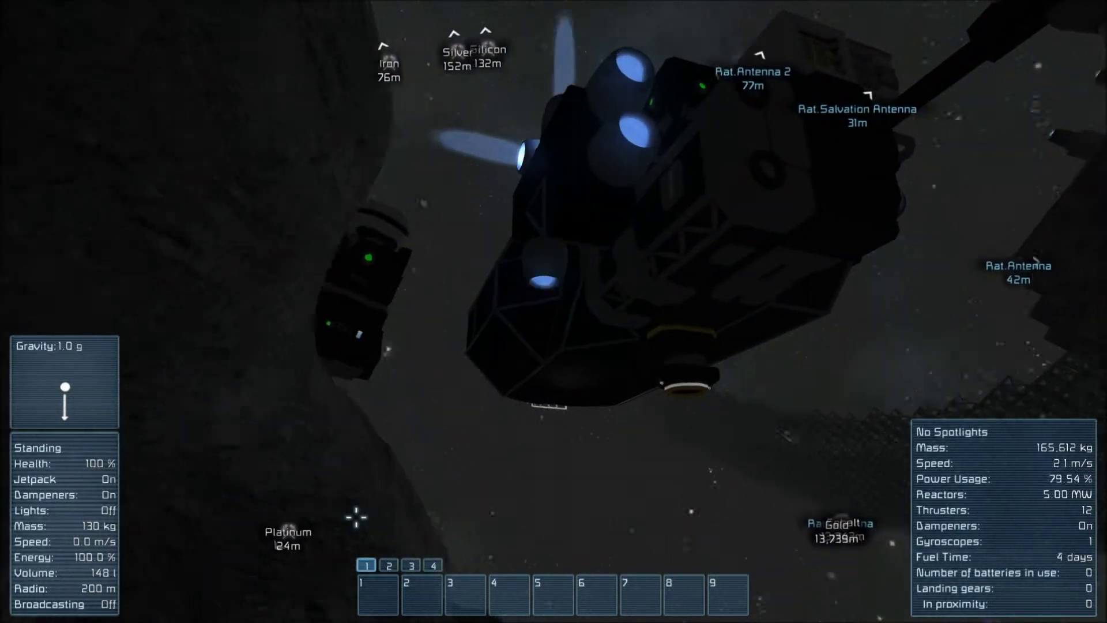
pyautogui.press('w')
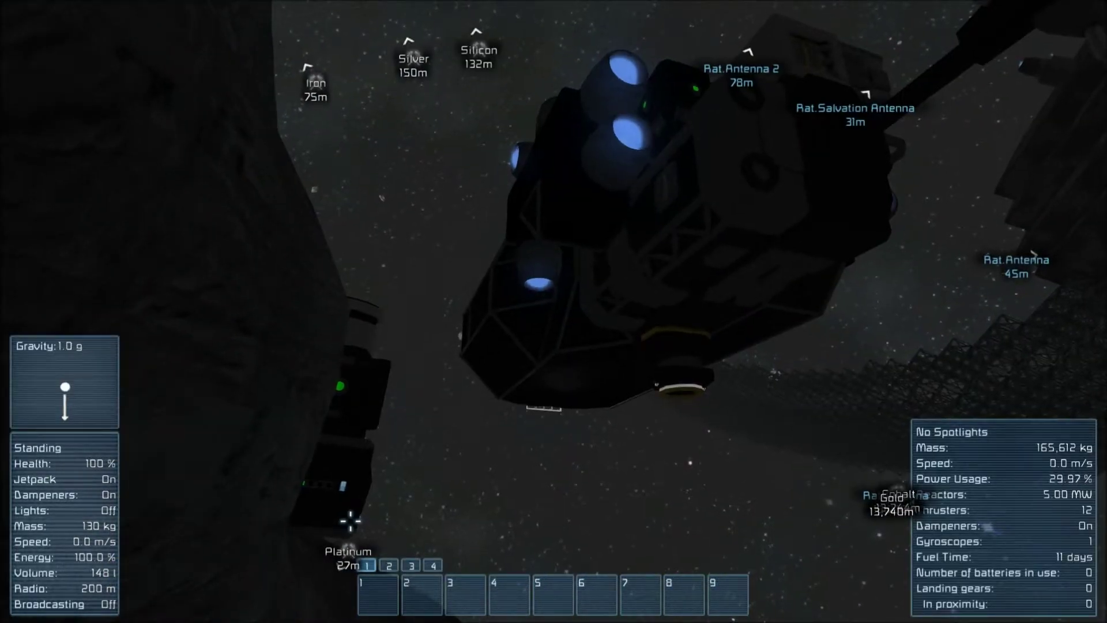
pyautogui.press('k')
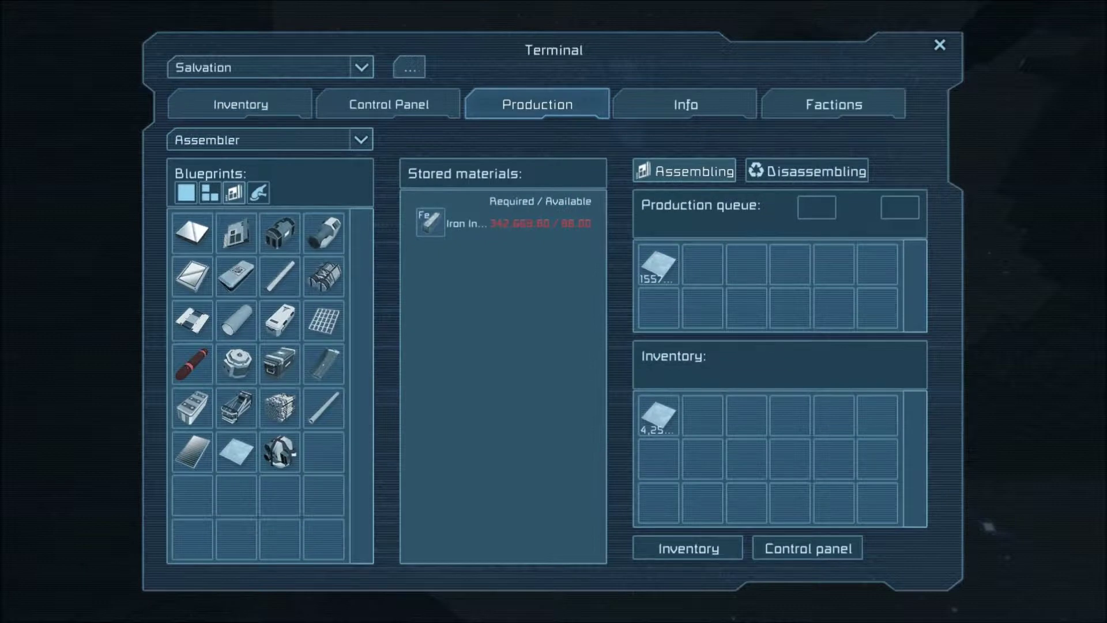
# From the Assembler's full blueprint list, queue five component batches ahead of the steel plates
pyautogui.click(210, 193)
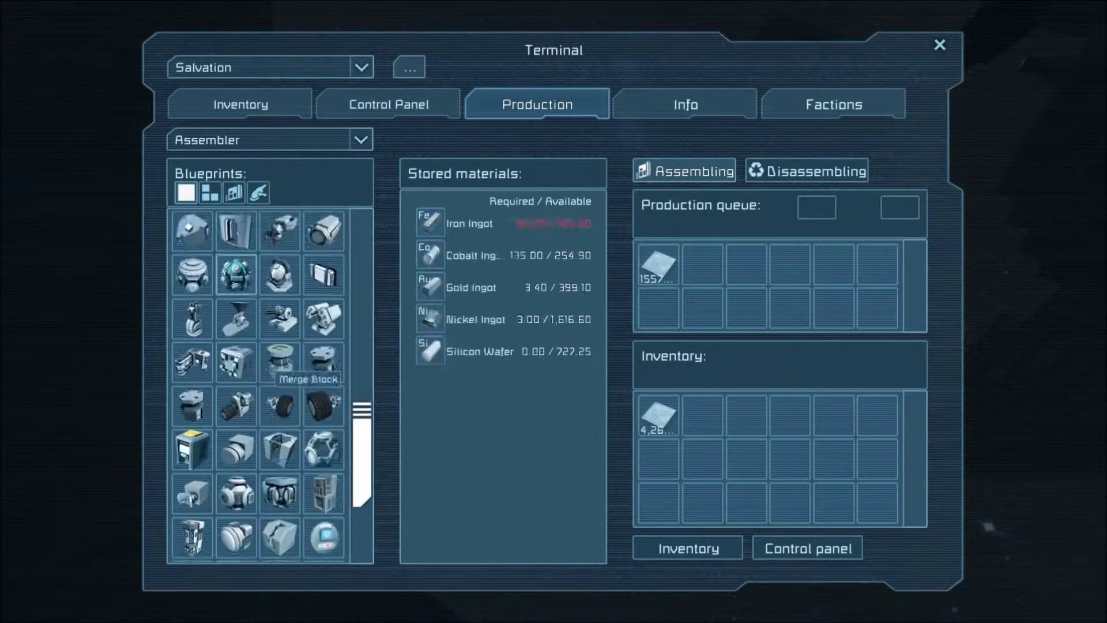
pyautogui.scroll(-5, 259, 364)
pyautogui.scroll(-4, 273, 374)
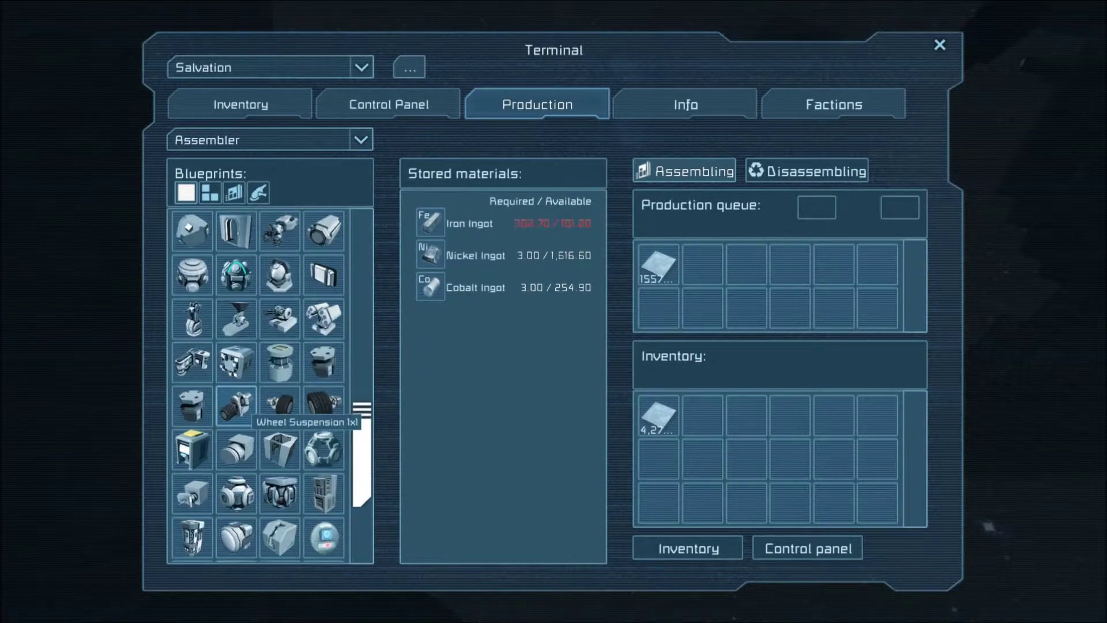
pyautogui.scroll(6, 273, 389)
pyautogui.scroll(2, 272, 405)
pyautogui.scroll(-4, 277, 406)
pyautogui.scroll(-3, 277, 407)
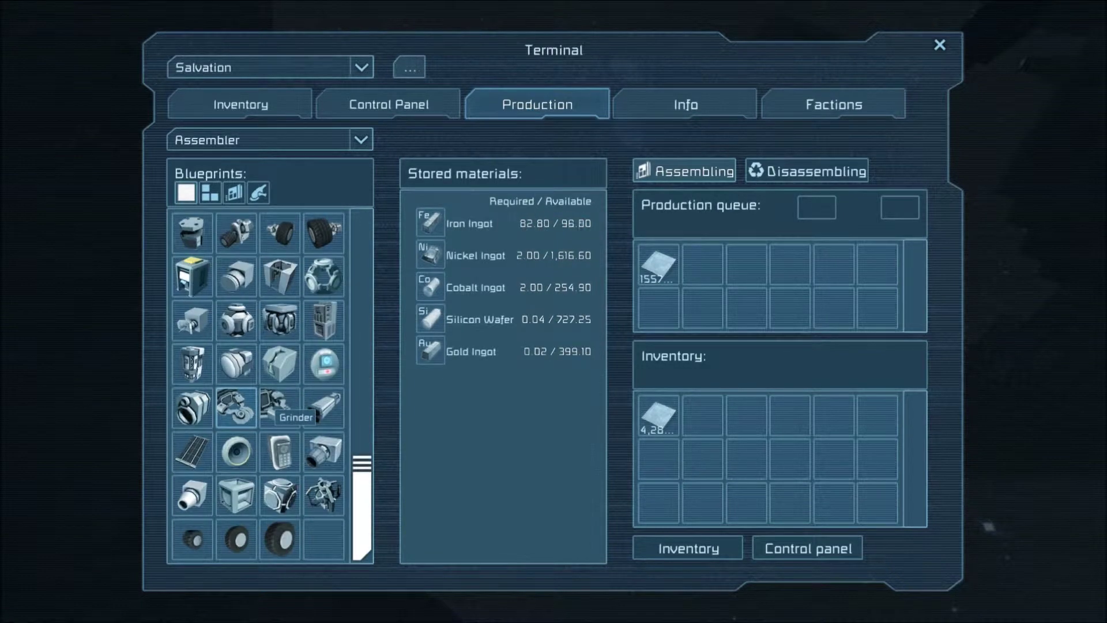
pyautogui.scroll(4, 286, 459)
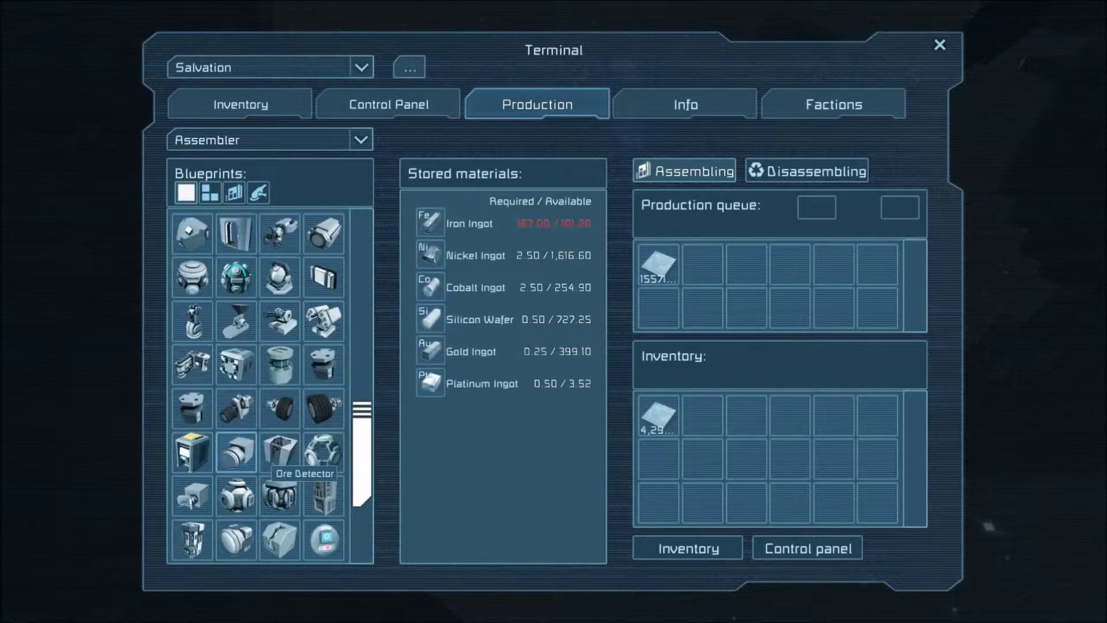
pyautogui.scroll(4, 304, 459)
pyautogui.scroll(4, 305, 459)
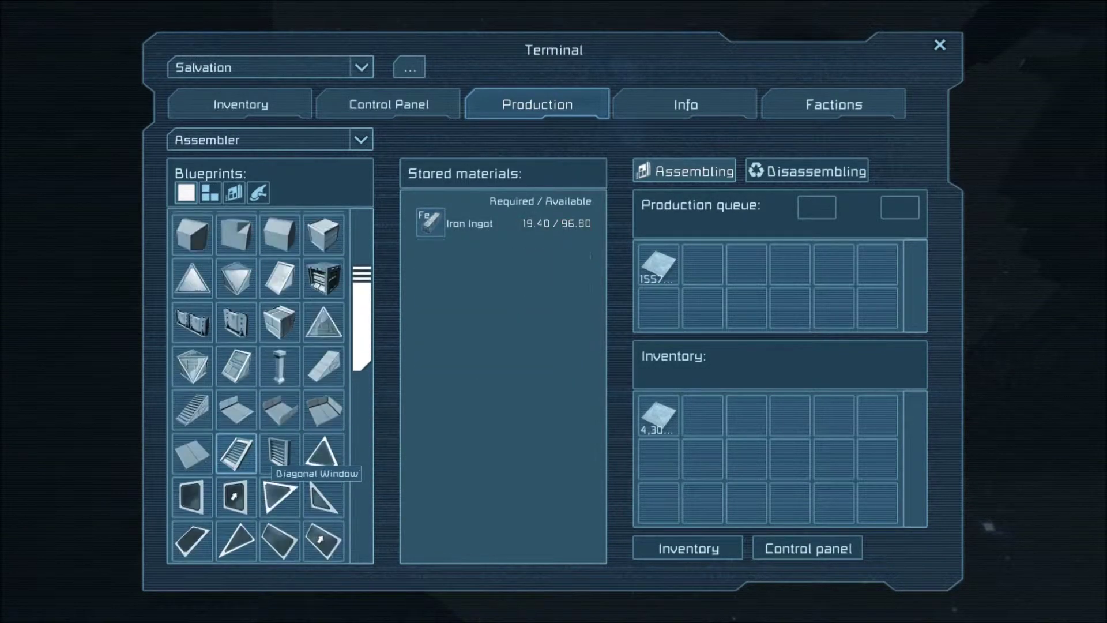
pyautogui.scroll(3, 312, 459)
pyautogui.scroll(-4, 313, 461)
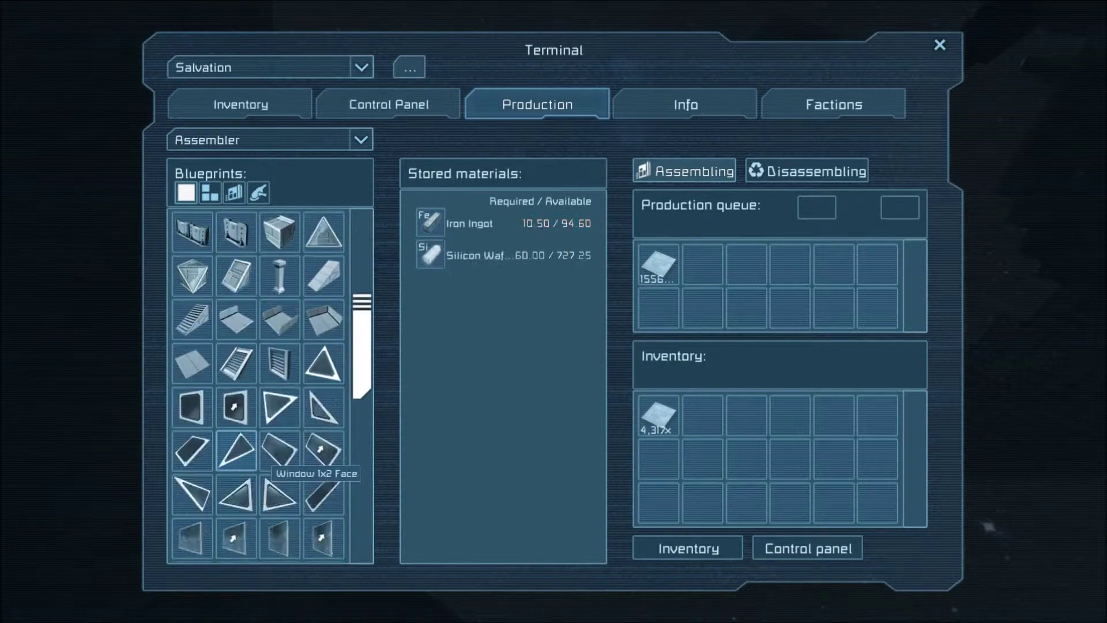
pyautogui.scroll(-3, 313, 460)
pyautogui.scroll(-3, 314, 460)
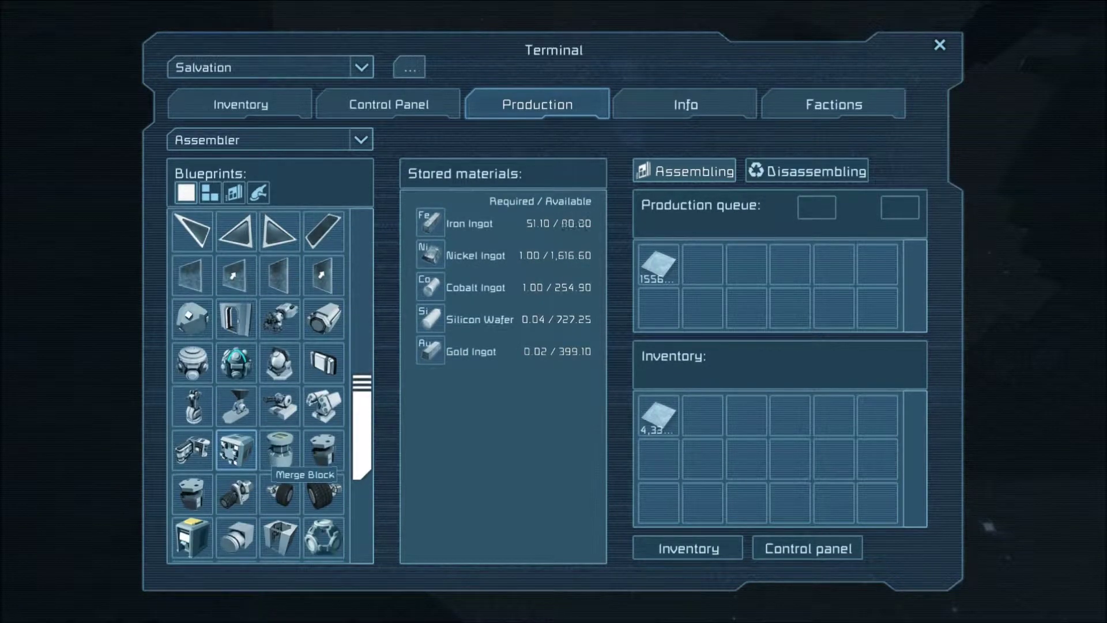
pyautogui.scroll(-3, 310, 478)
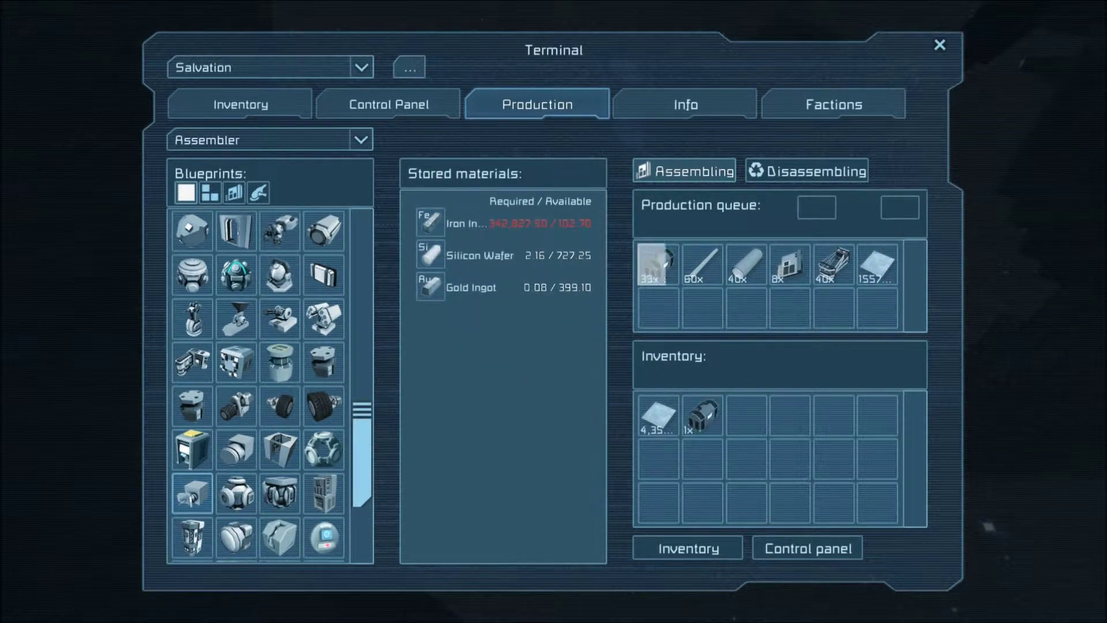
# Leave the Salvation through the doorway and fly toward the mining ship with the welder equipped
pyautogui.press('Escape')
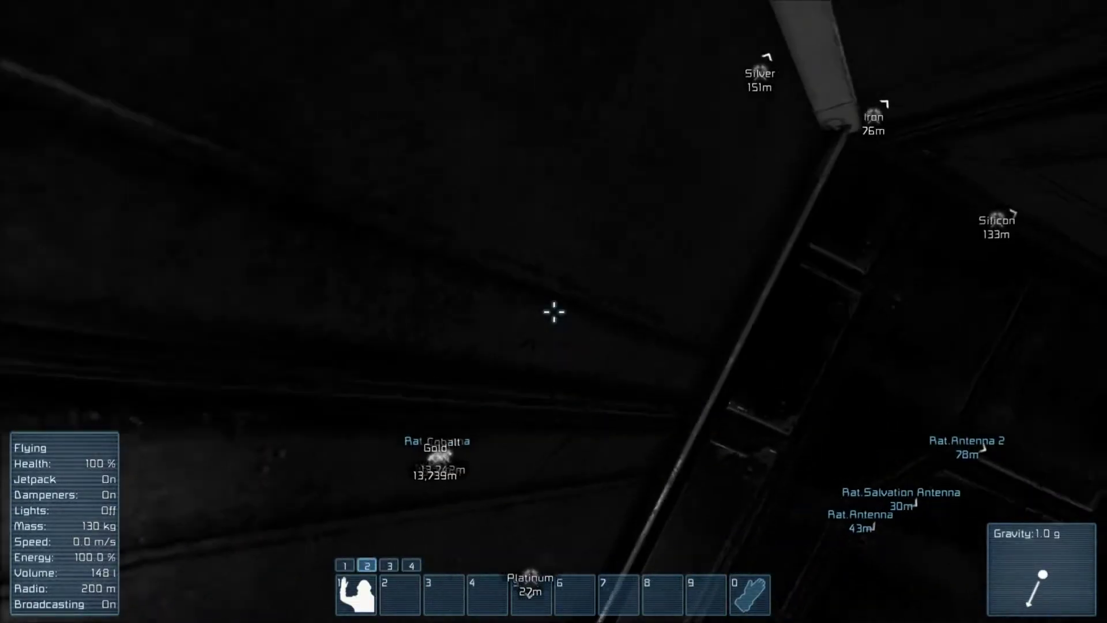
pyautogui.press('w')
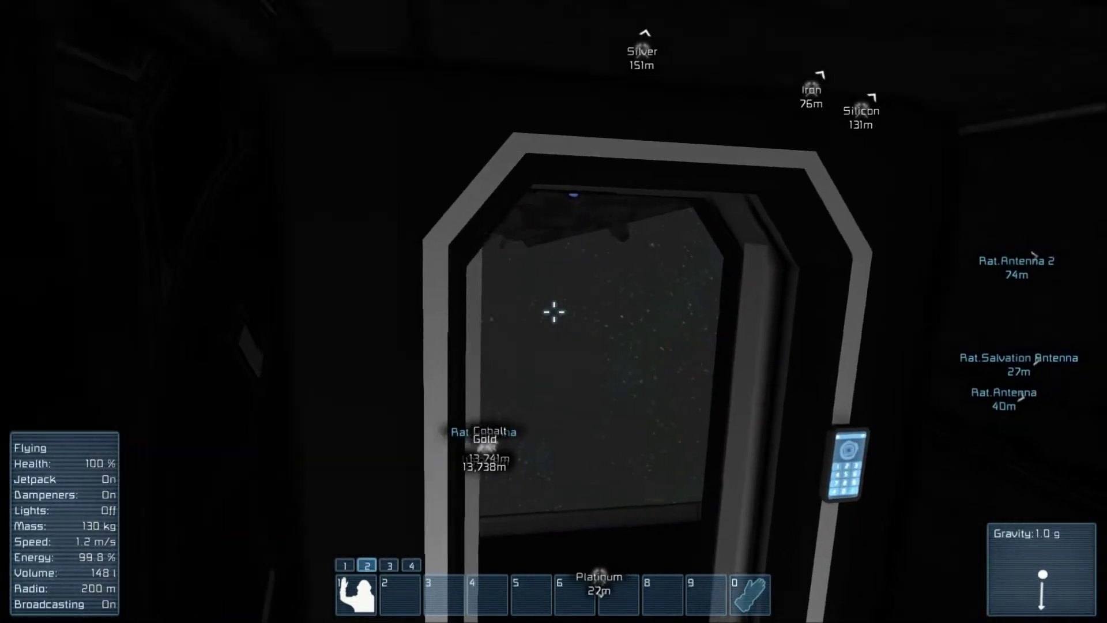
pyautogui.press('w')
pyautogui.hotkey('ctrl', '1')
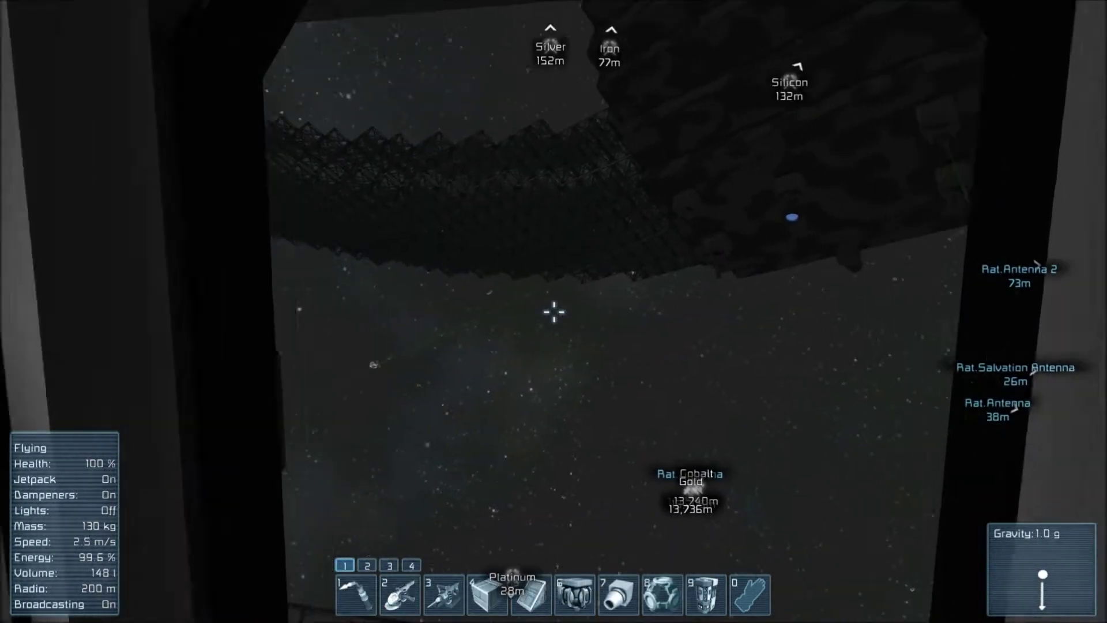
pyautogui.press('w')
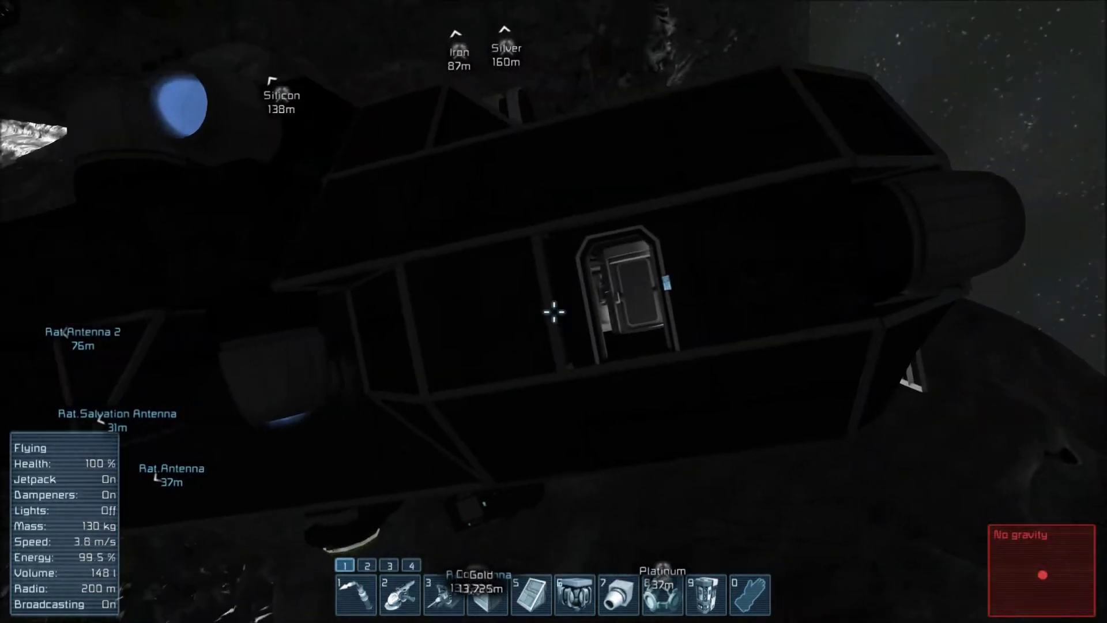
pyautogui.press('w')
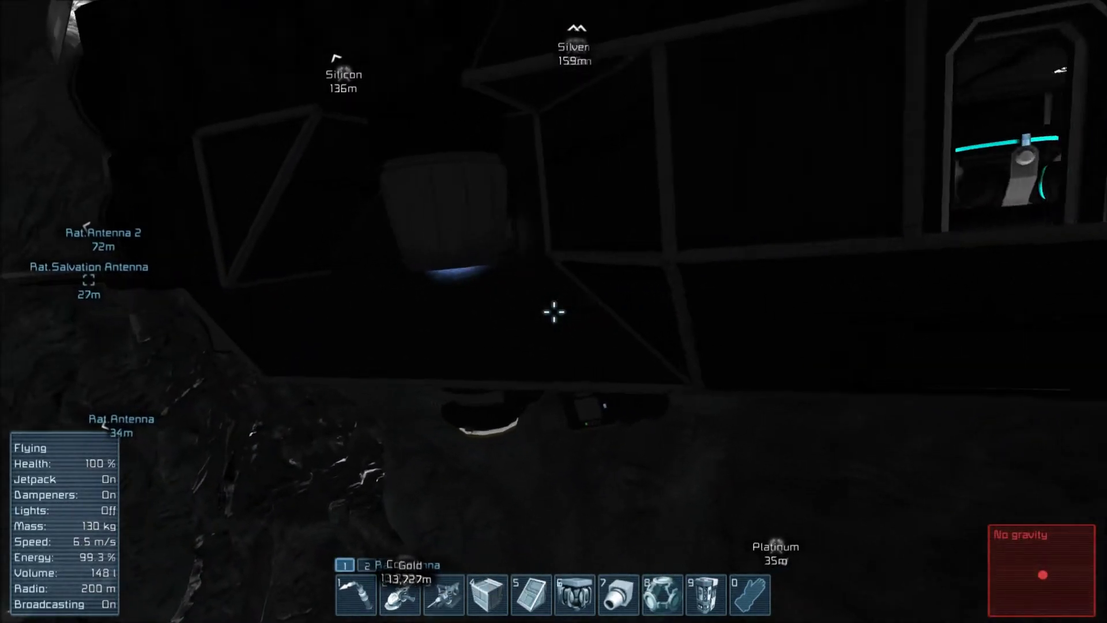
pyautogui.press('w')
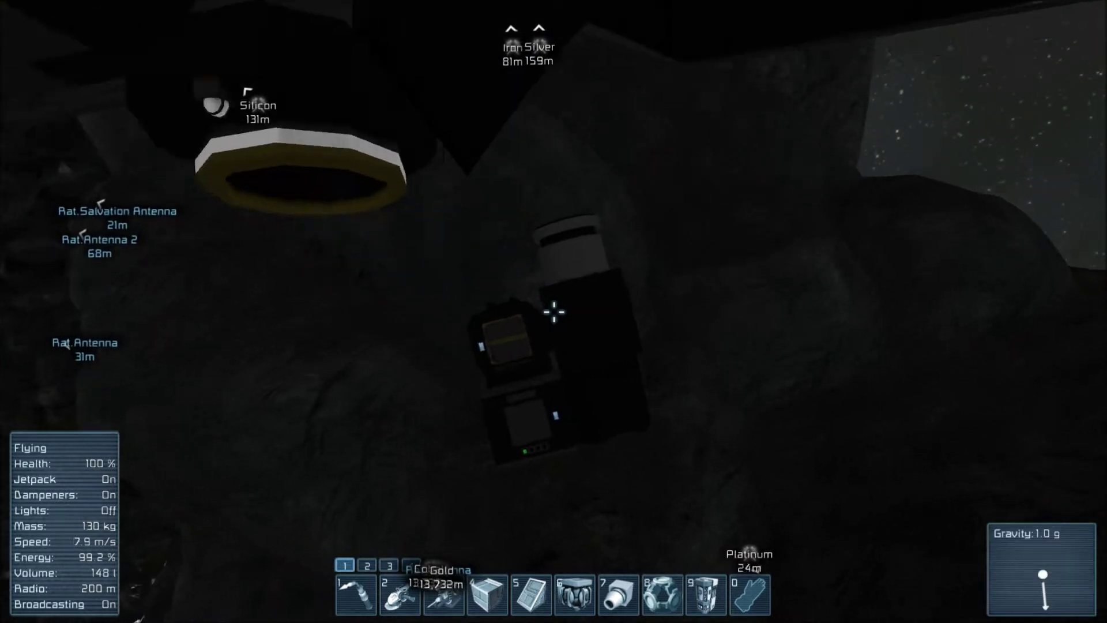
pyautogui.press('1')
# Weld the light armor block to full, then take assembler components, reaching 346 kg carried
pyautogui.press('w')
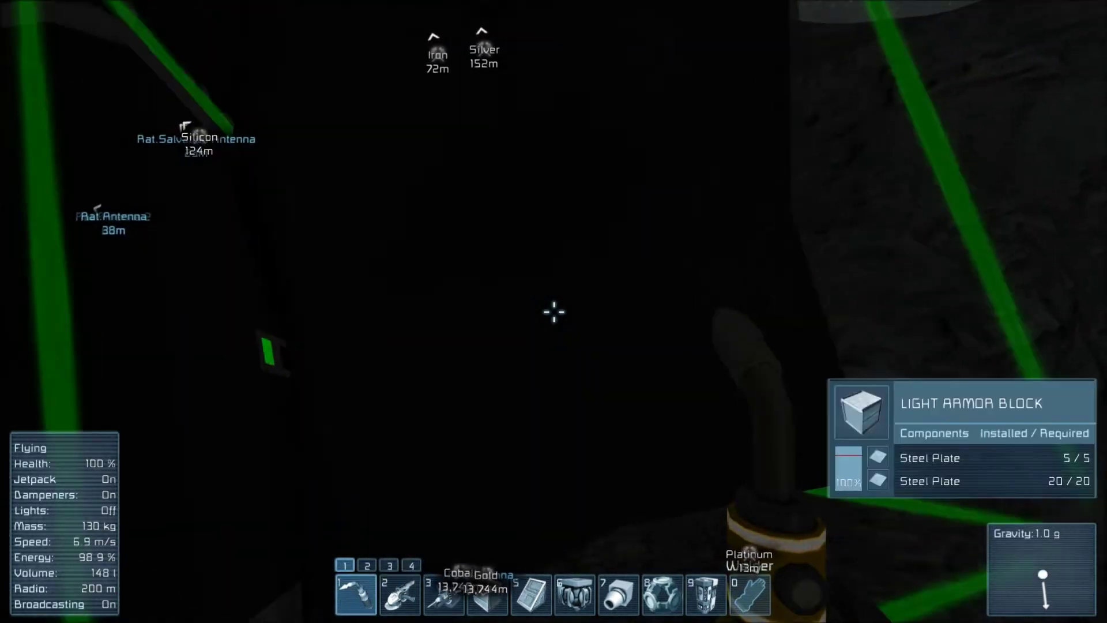
pyautogui.moveTo(554, 312); pyautogui.dragTo(554, 311)
pyautogui.press('w')
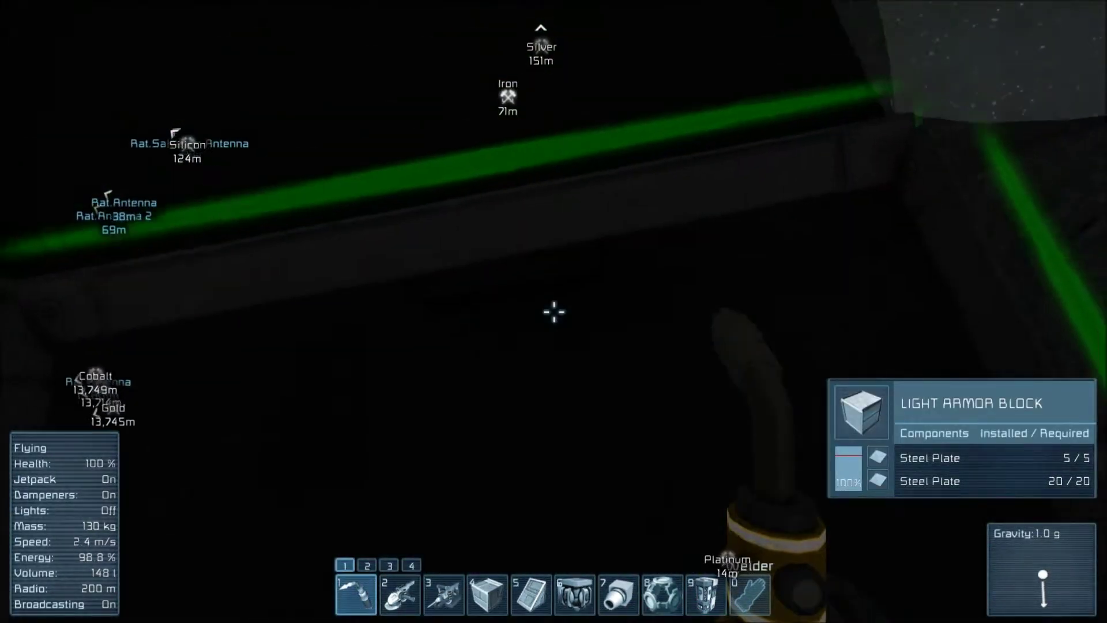
pyautogui.press('w')
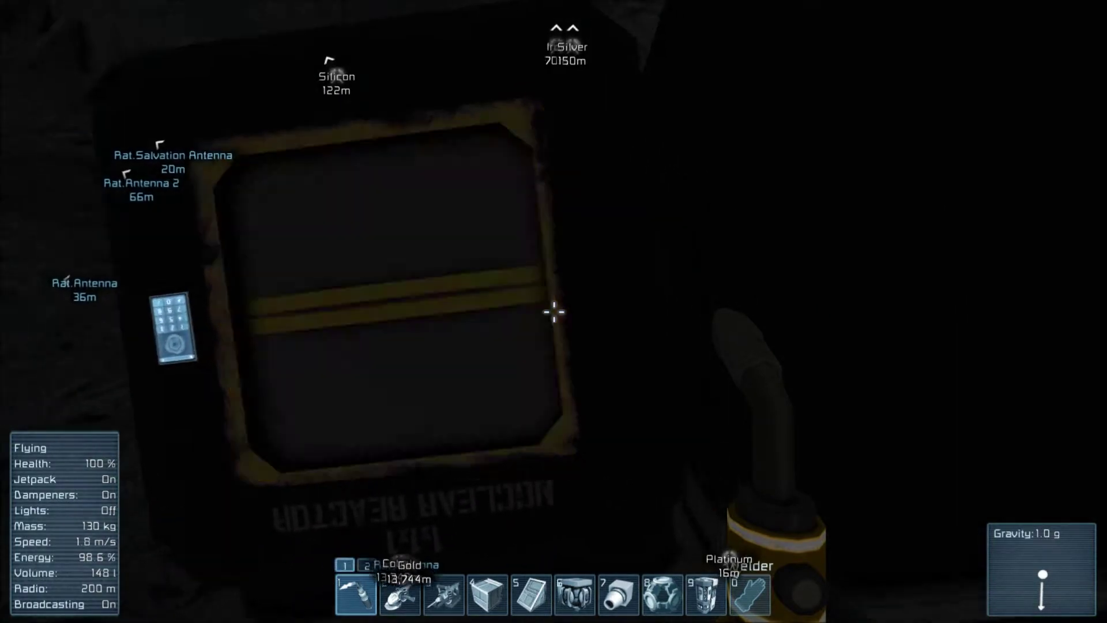
pyautogui.press('w')
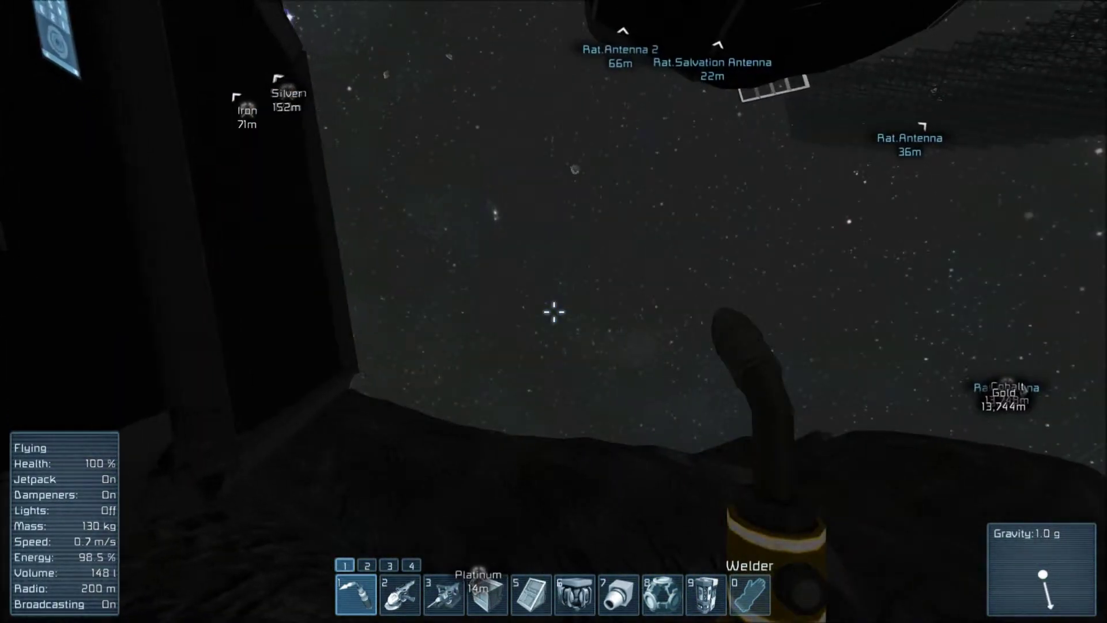
pyautogui.press('w')
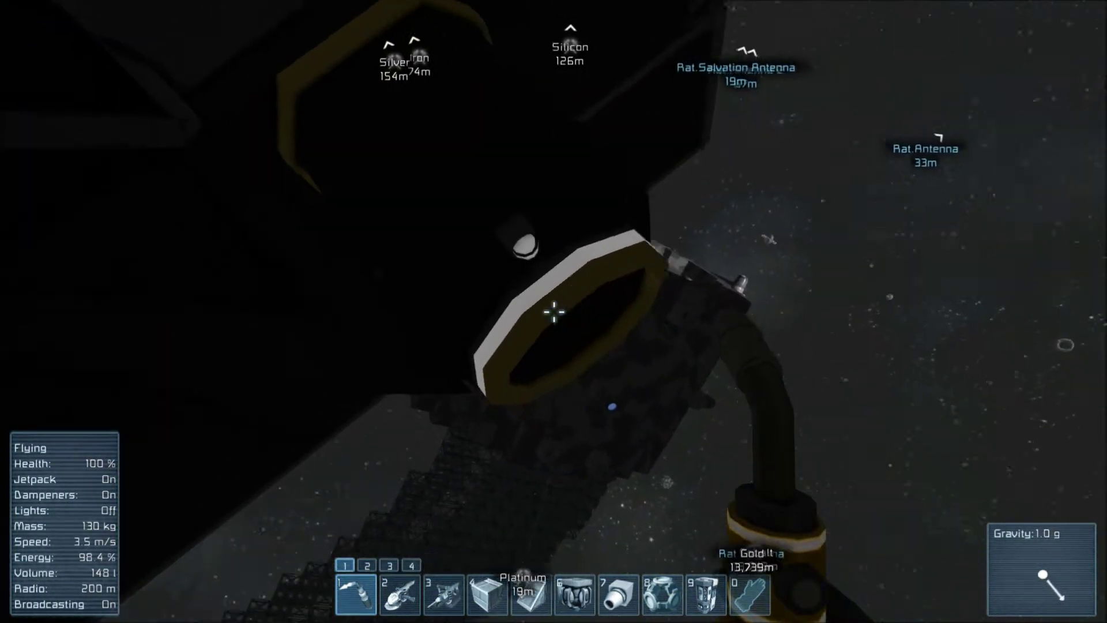
pyautogui.press('k')
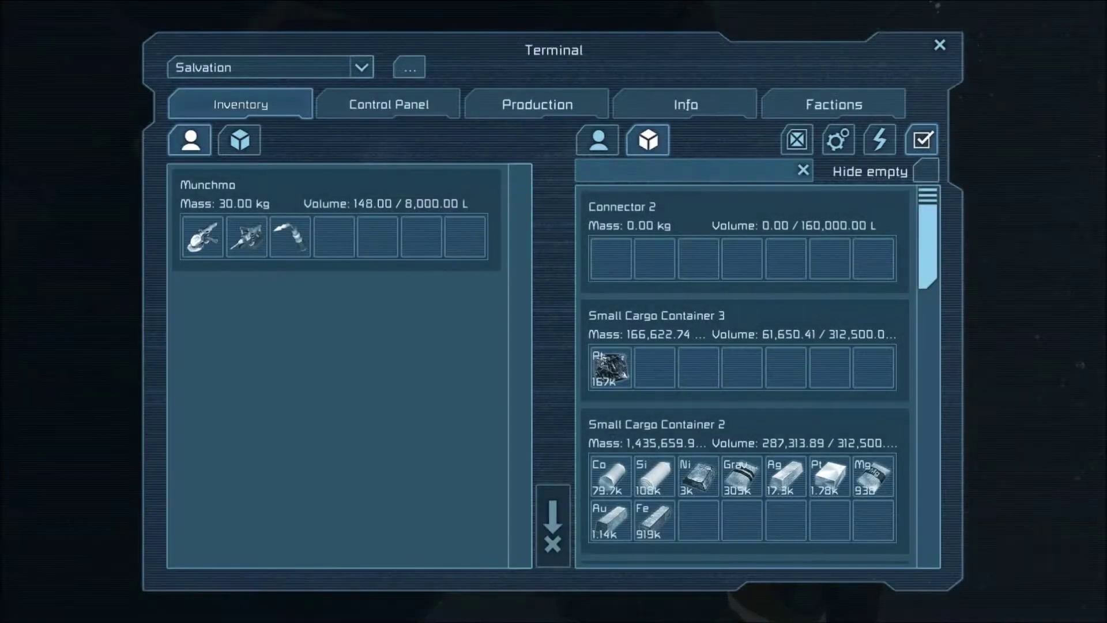
pyautogui.write('ass')
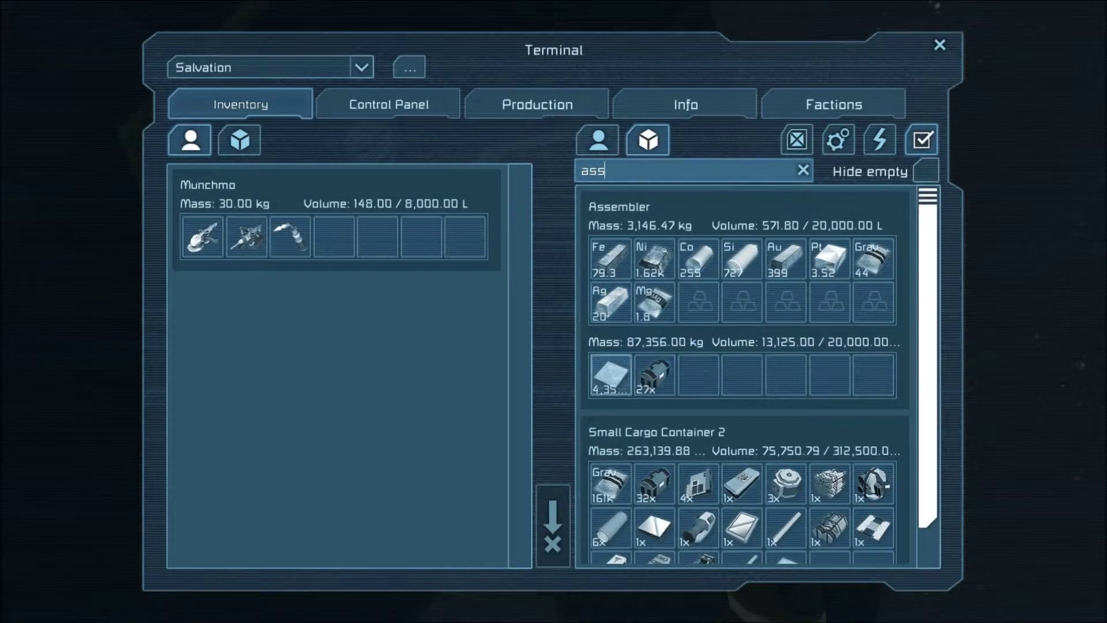
pyautogui.press('Escape')
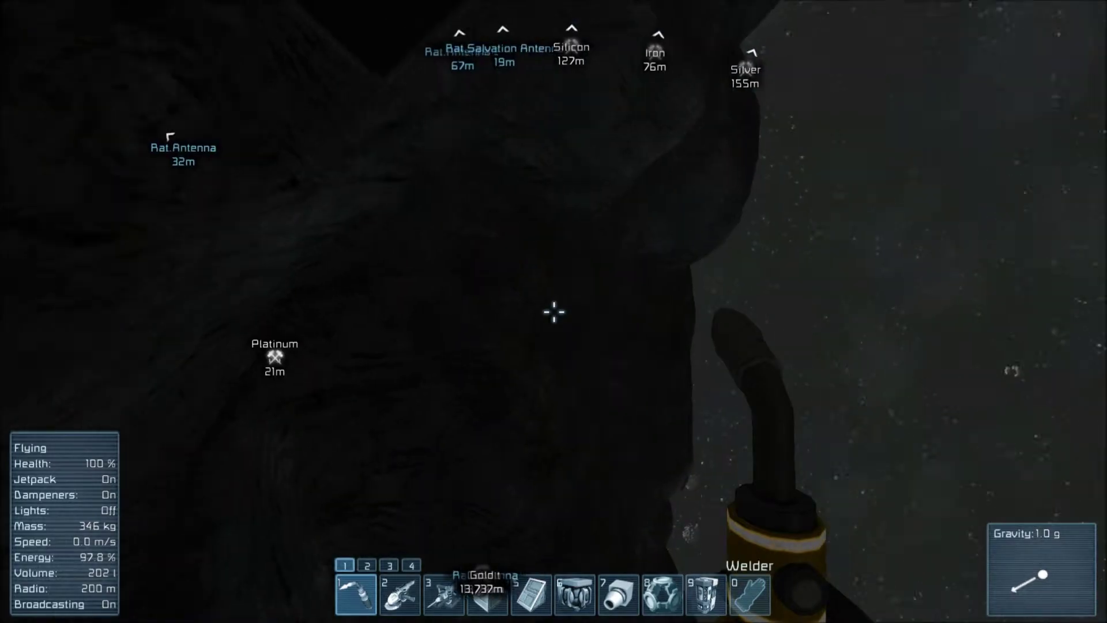
# Search all blocks in Toolbar Config for 'an' to find the Antenna
pyautogui.press('g')
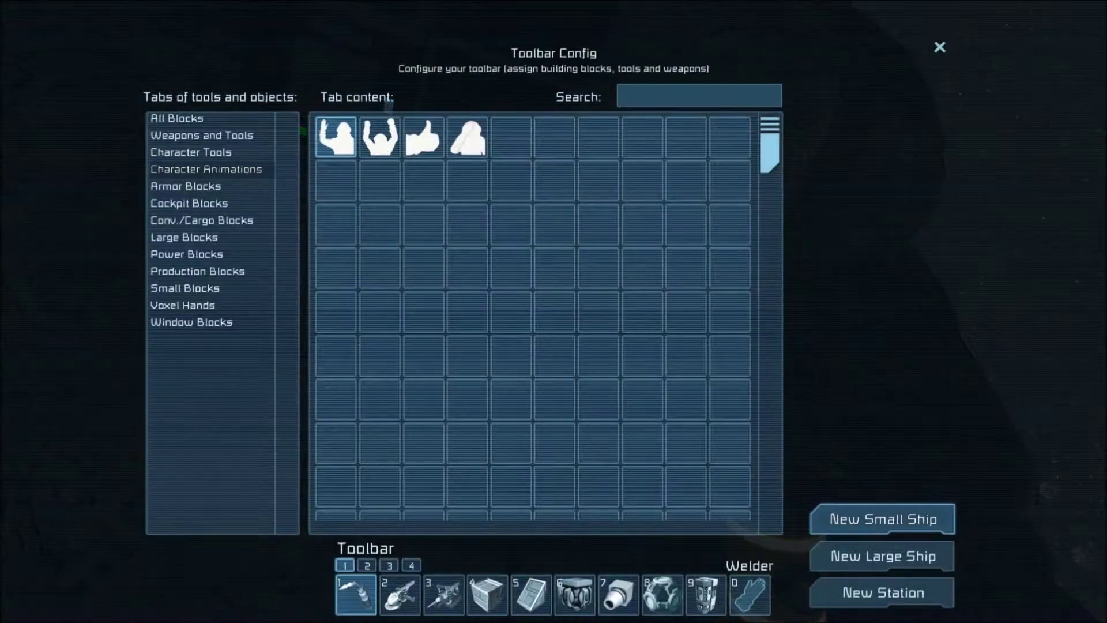
pyautogui.click(176, 118)
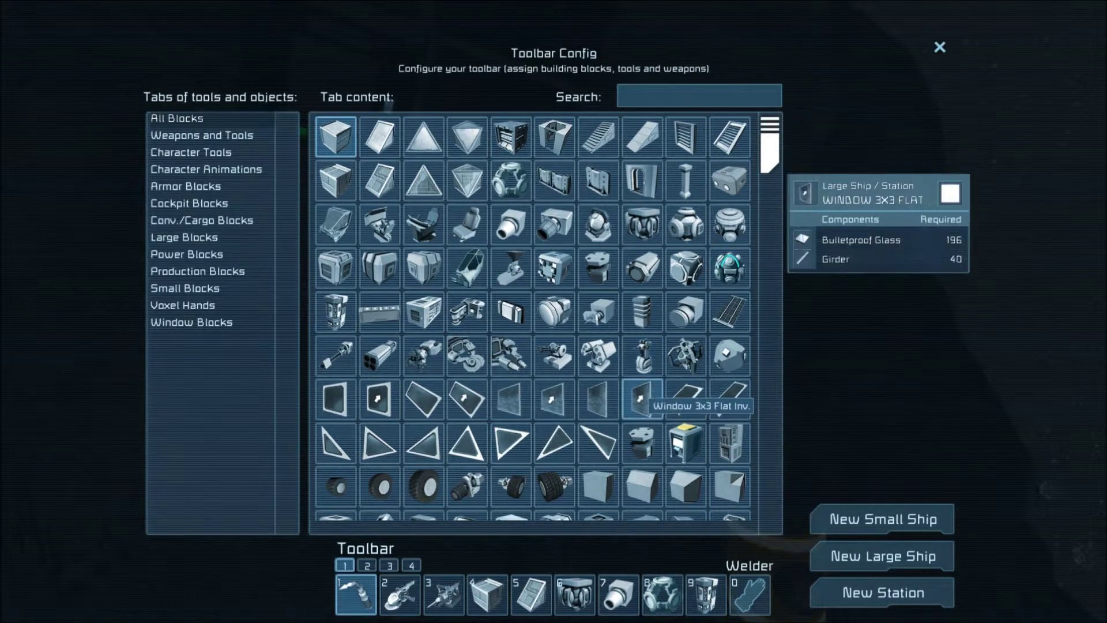
pyautogui.click(699, 95)
pyautogui.write('a')
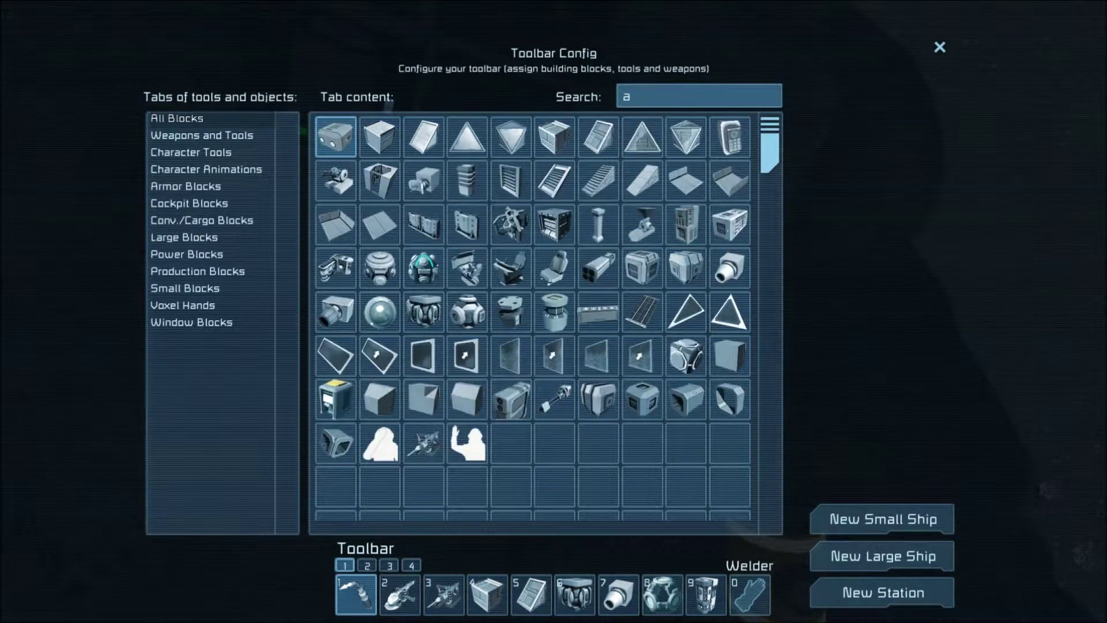
pyautogui.write('m')
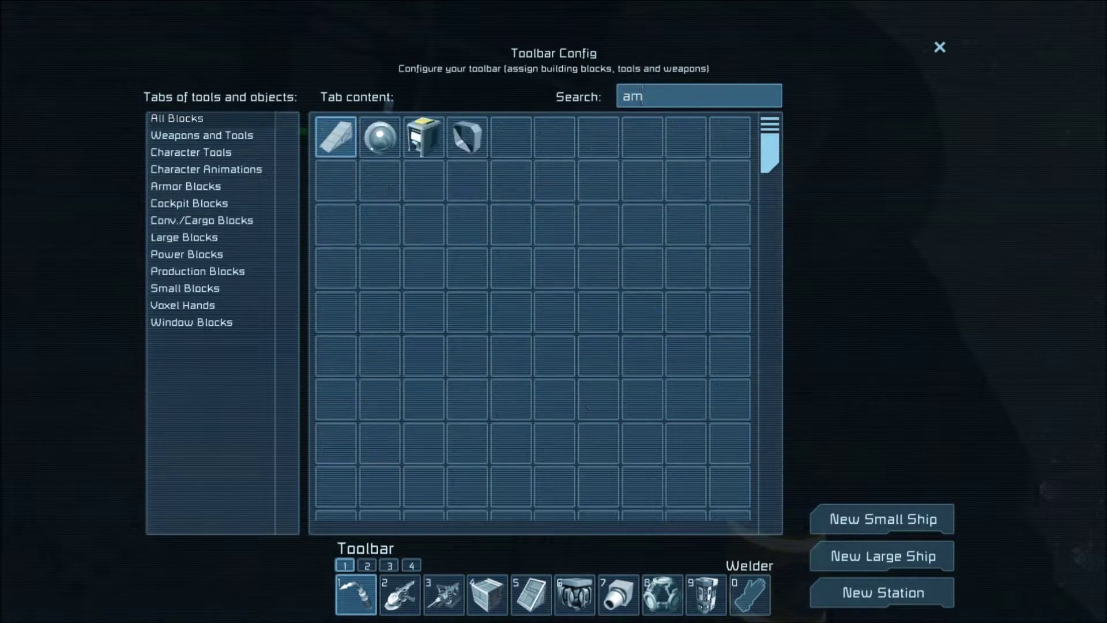
pyautogui.press('BackSpace')
pyautogui.write('n')
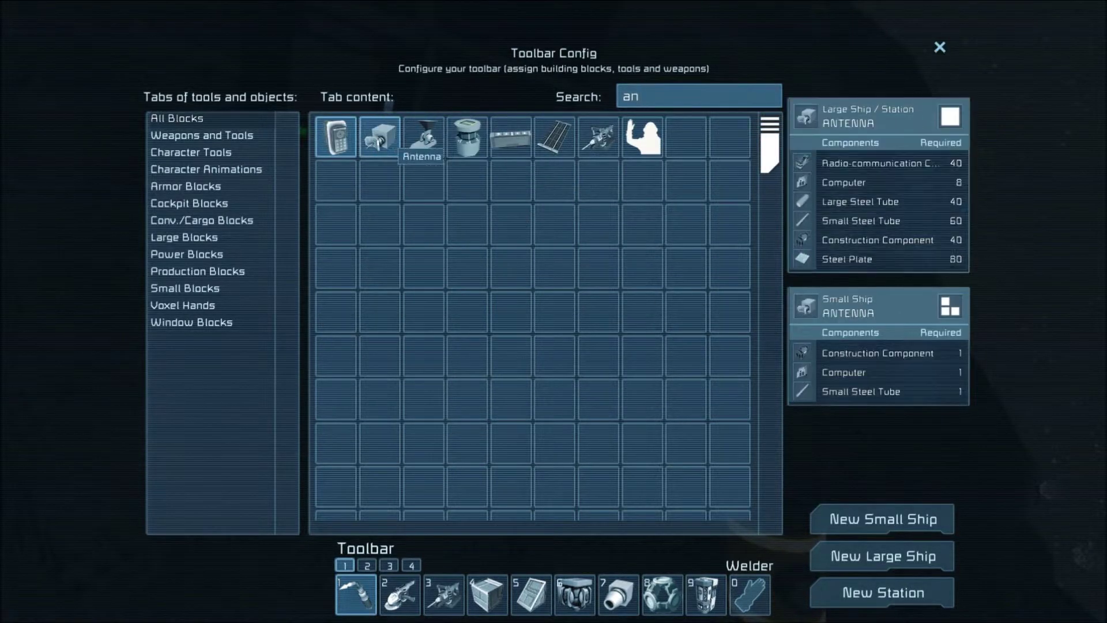
# Put the Antenna block onto the toolbar and exit to its placement preview
pyautogui.moveTo(380, 136); pyautogui.dragTo(687, 450)
pyautogui.moveTo(706, 593); pyautogui.dragTo(706, 593)
pyautogui.press('Escape')
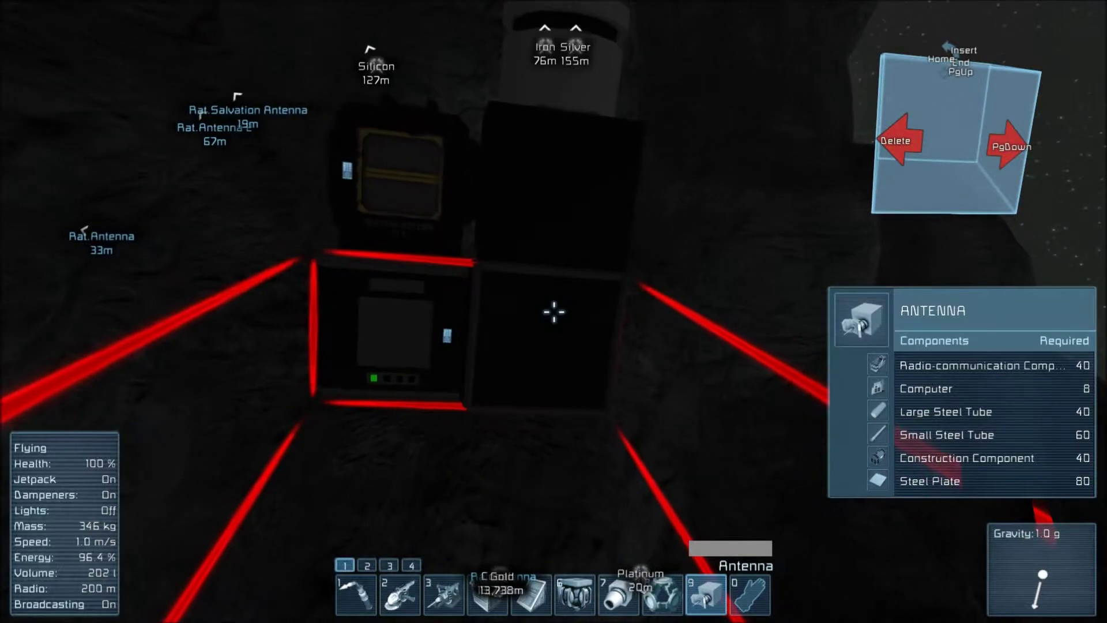
# Ready the Antenna for placement and move steel plates from the Assembler into the inventory
pyautogui.press('0')
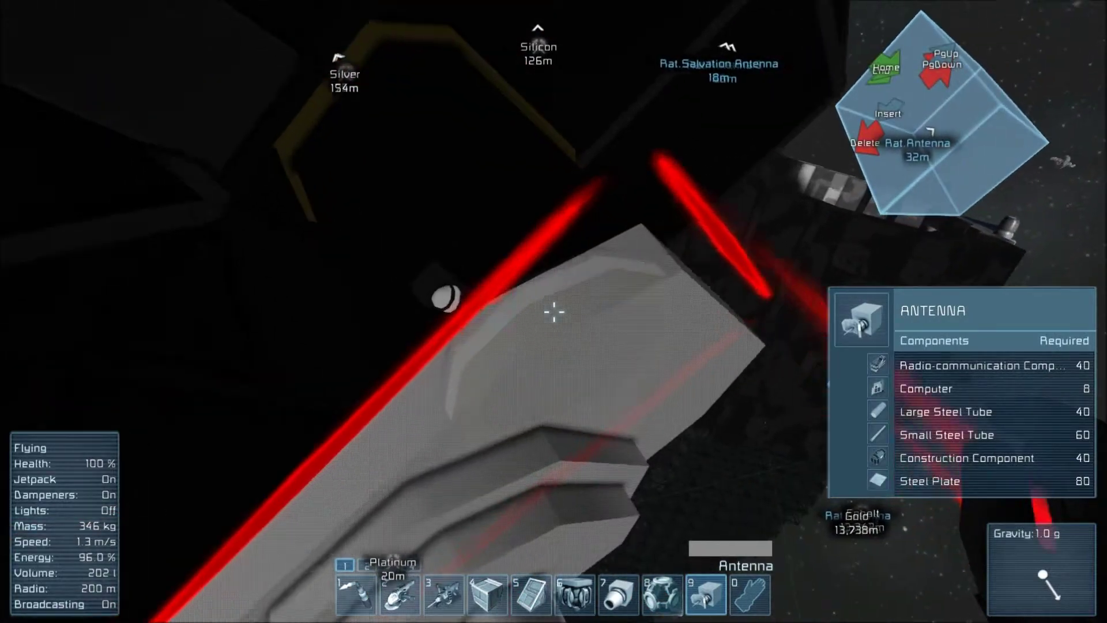
pyautogui.press('k')
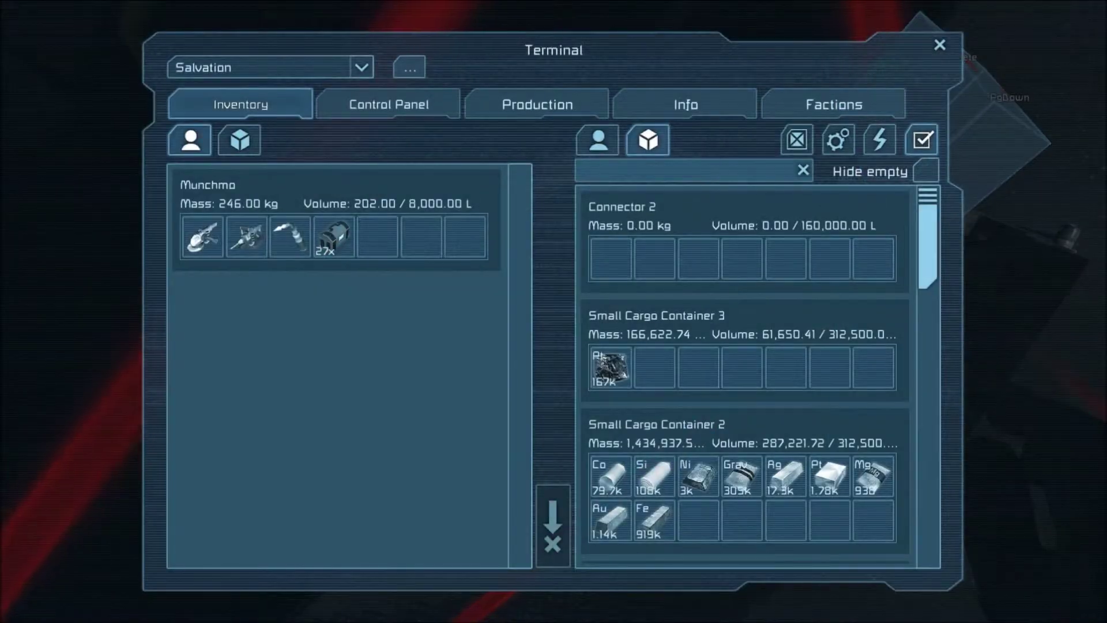
pyautogui.write('stee')
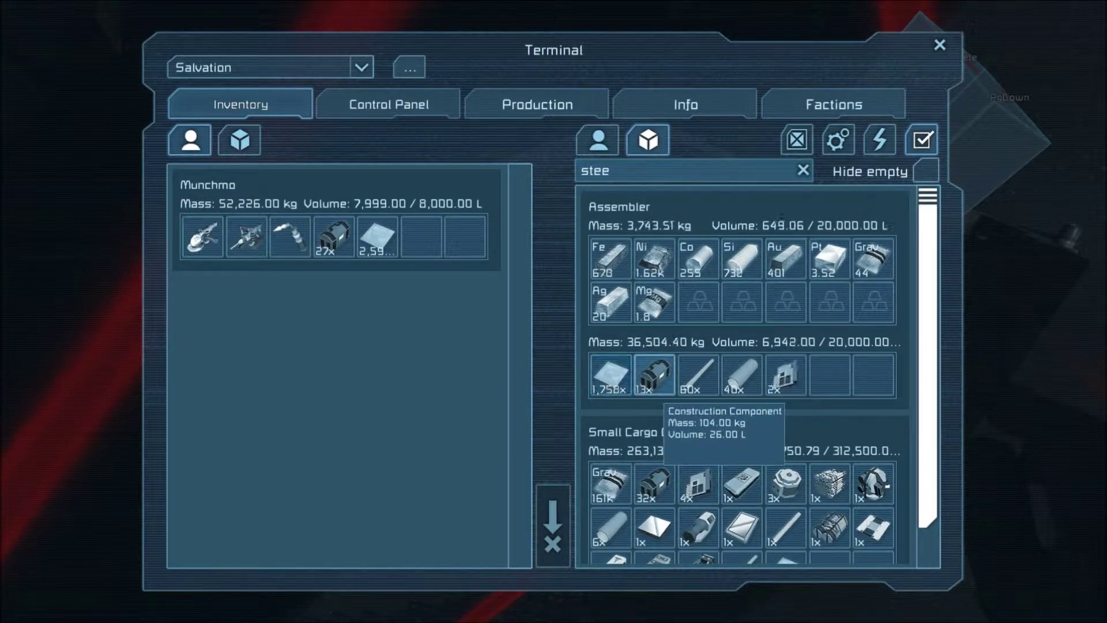
pyautogui.press('Escape')
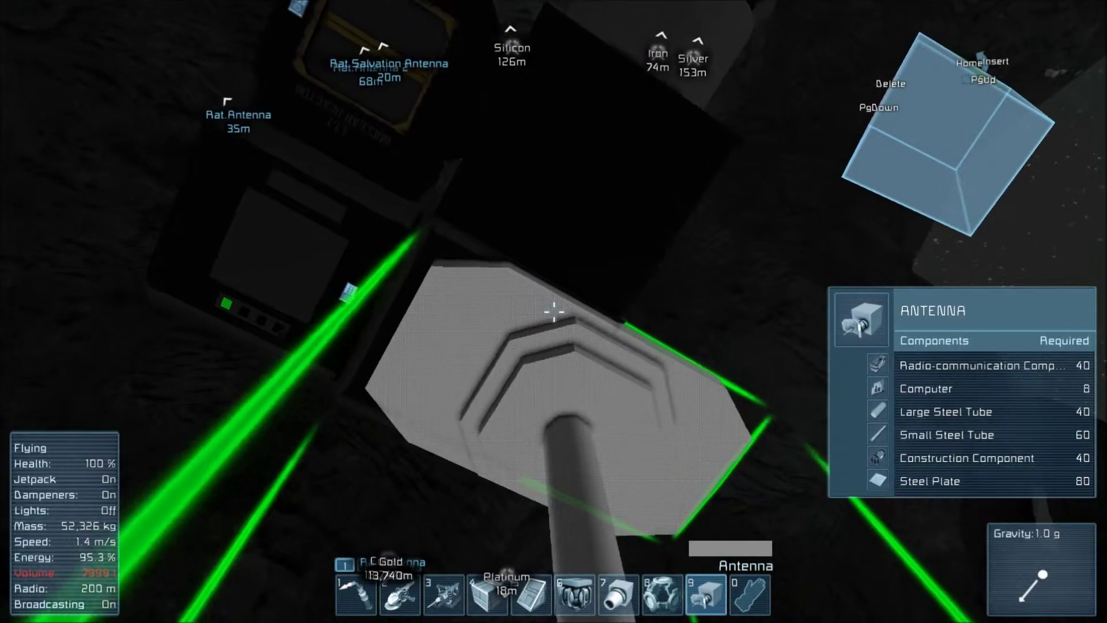
# Place the Antenna on the mining ship, start welding it, and collect steel tubes and computers
pyautogui.click(553, 311)
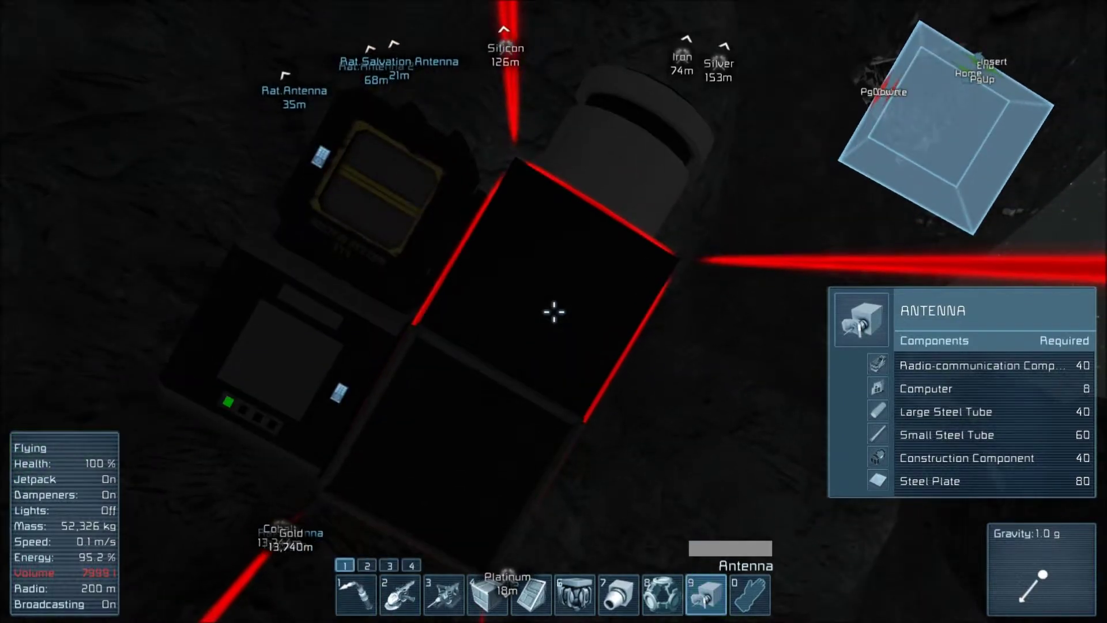
pyautogui.click(554, 312)
pyautogui.press('0')
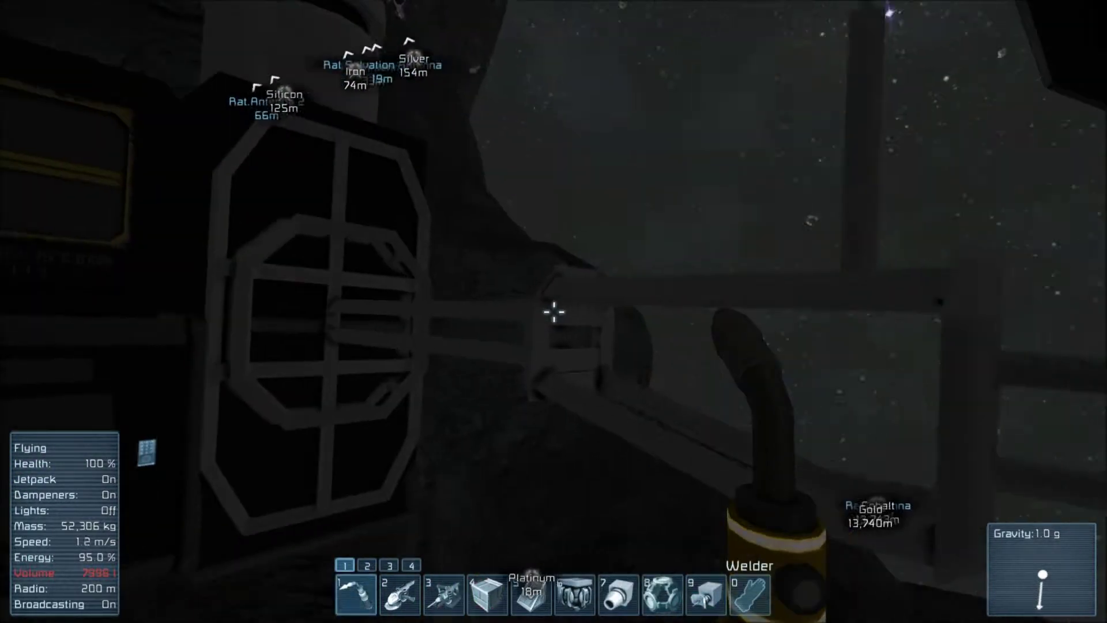
pyautogui.moveTo(553, 312); pyautogui.dragTo(553, 312)
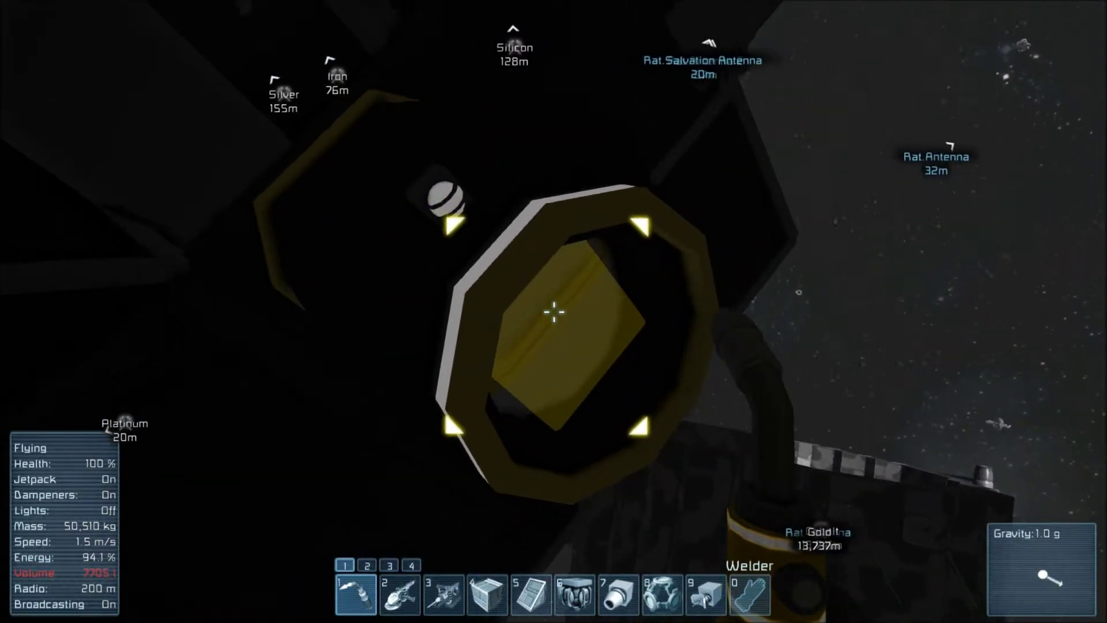
pyautogui.press('k')
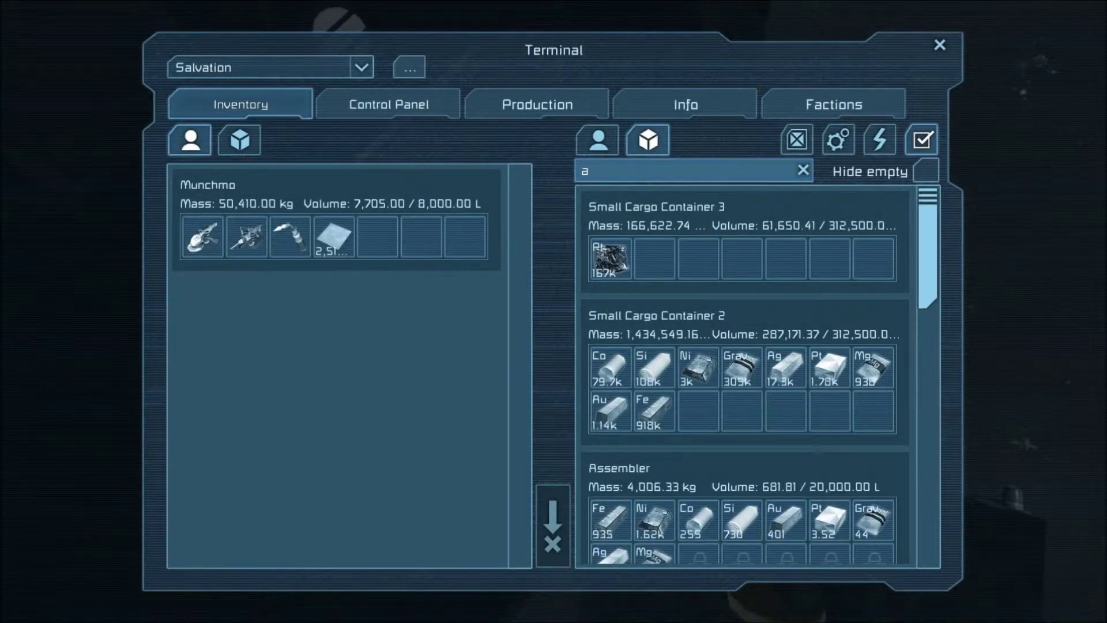
pyautogui.write('ss')
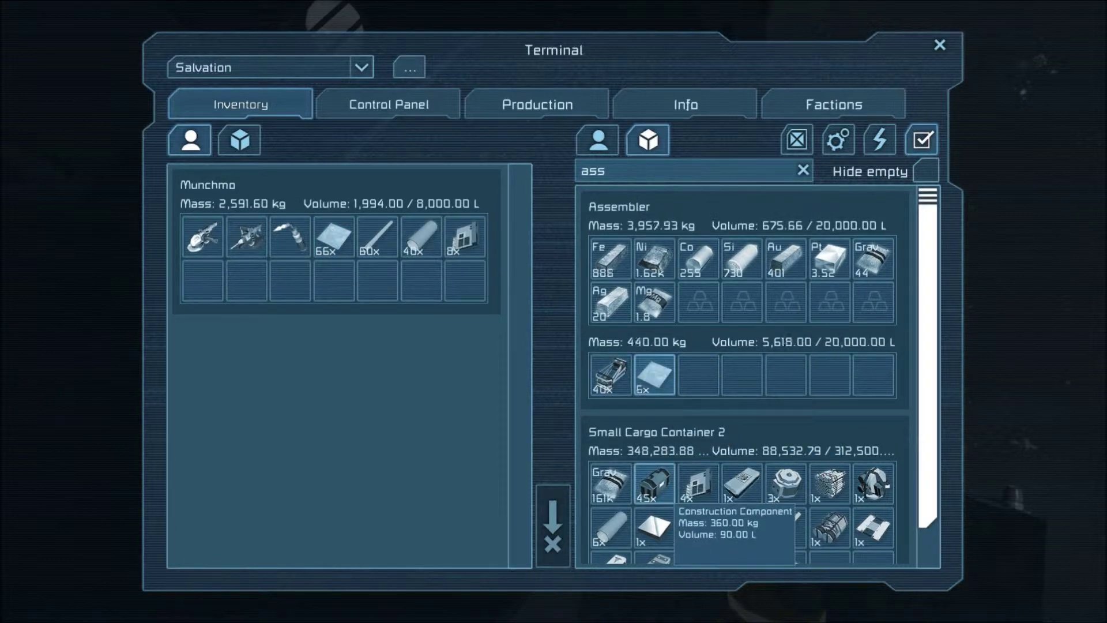
pyautogui.press('Escape')
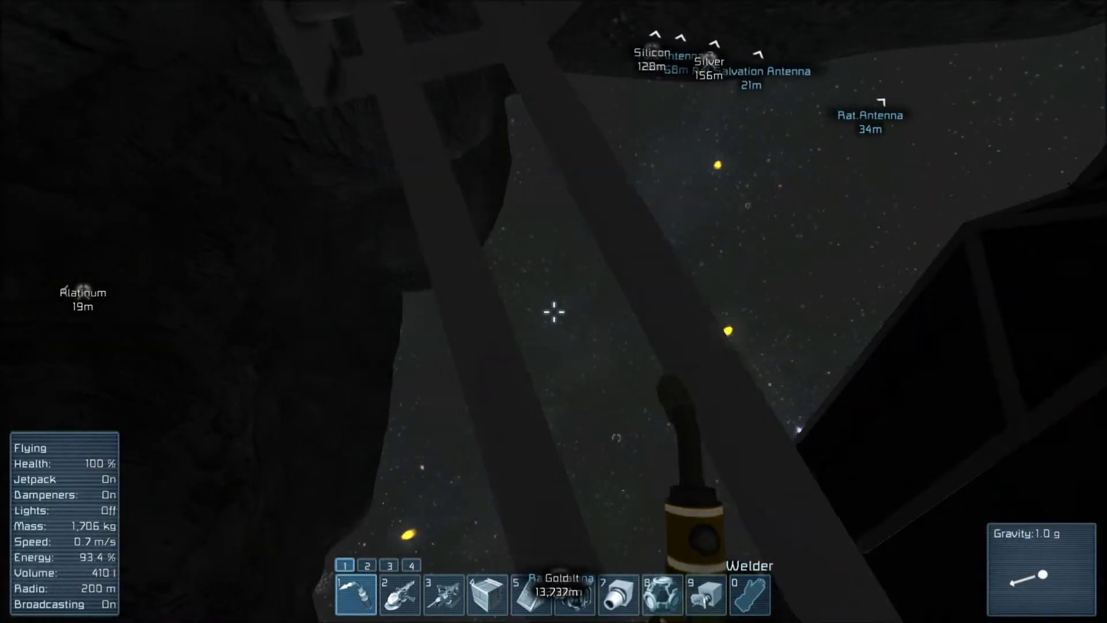
# Weld the new Antenna to 97% with all components installed, then fly off
pyautogui.moveTo(554, 311); pyautogui.dragTo(555, 312)
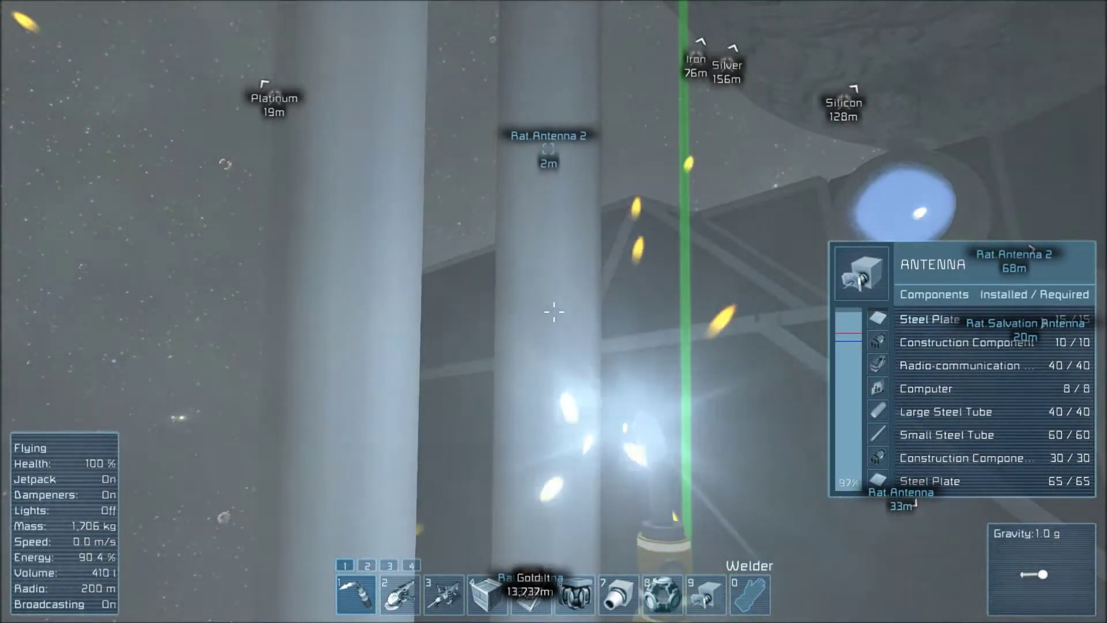
pyautogui.press('w')
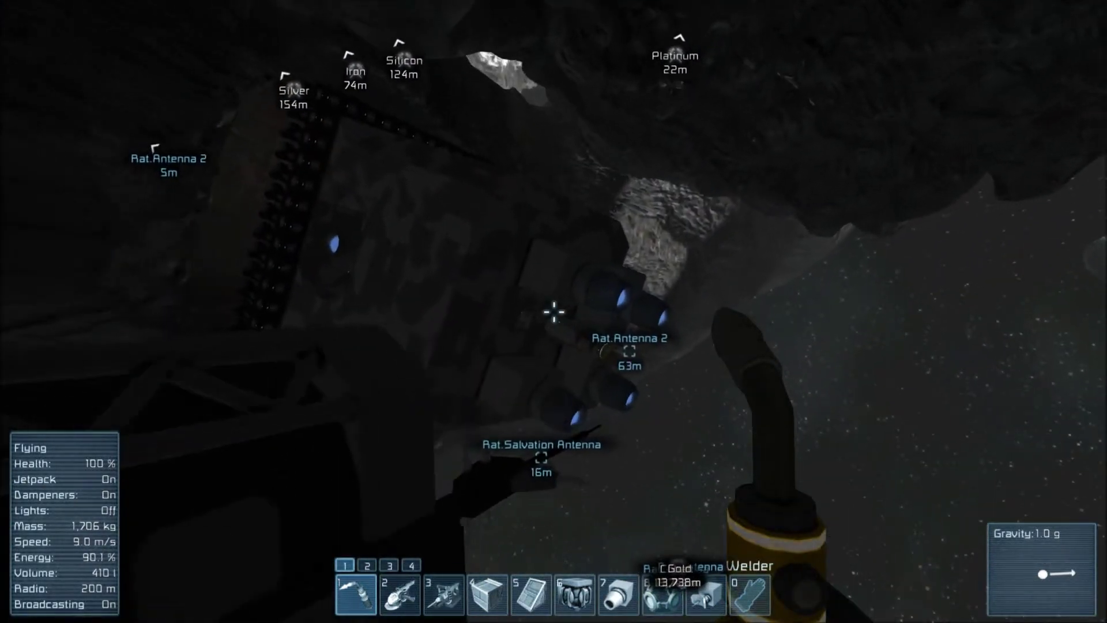
# Fly out of gravity, look over the nearby ship, and pass the dark blocky structure
pyautogui.press('w')
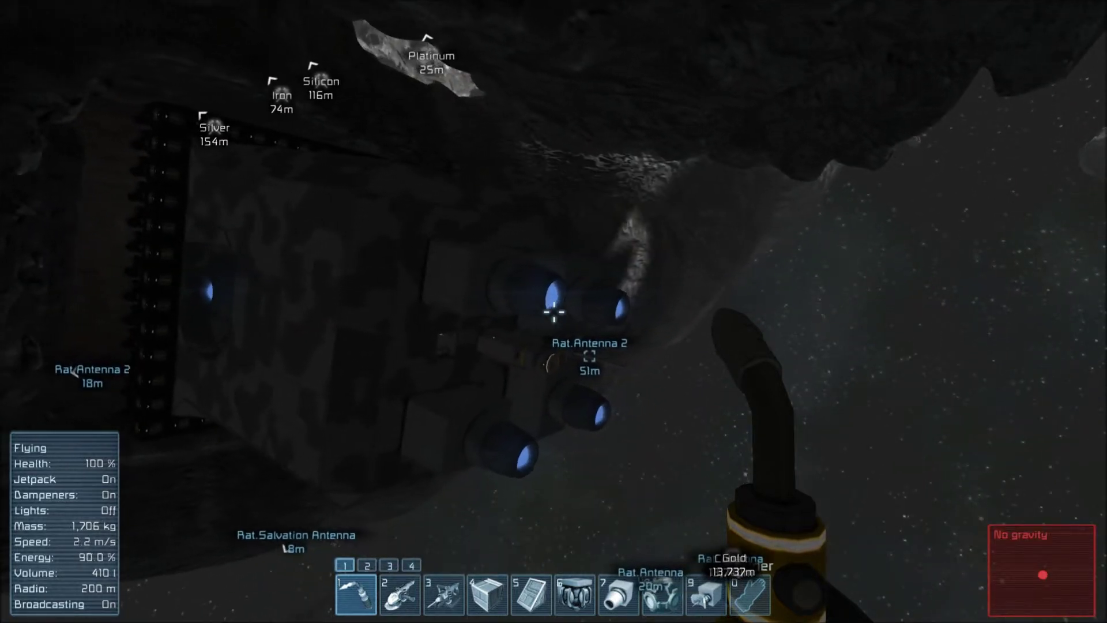
pyautogui.moveTo(555, 312); pyautogui.dragTo(554, 311)
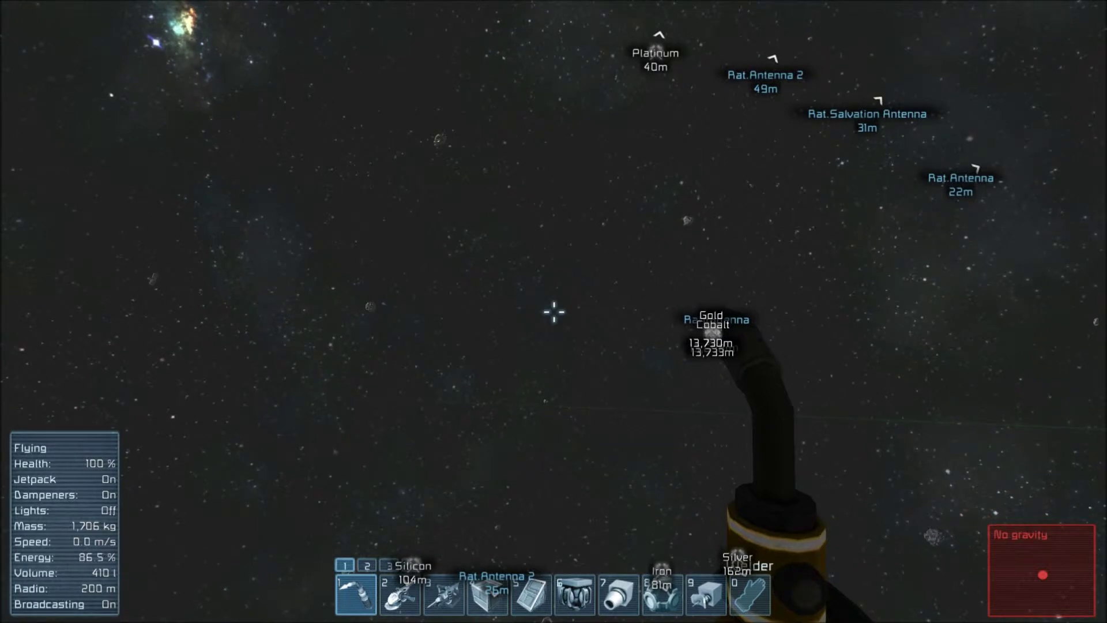
pyautogui.press('w')
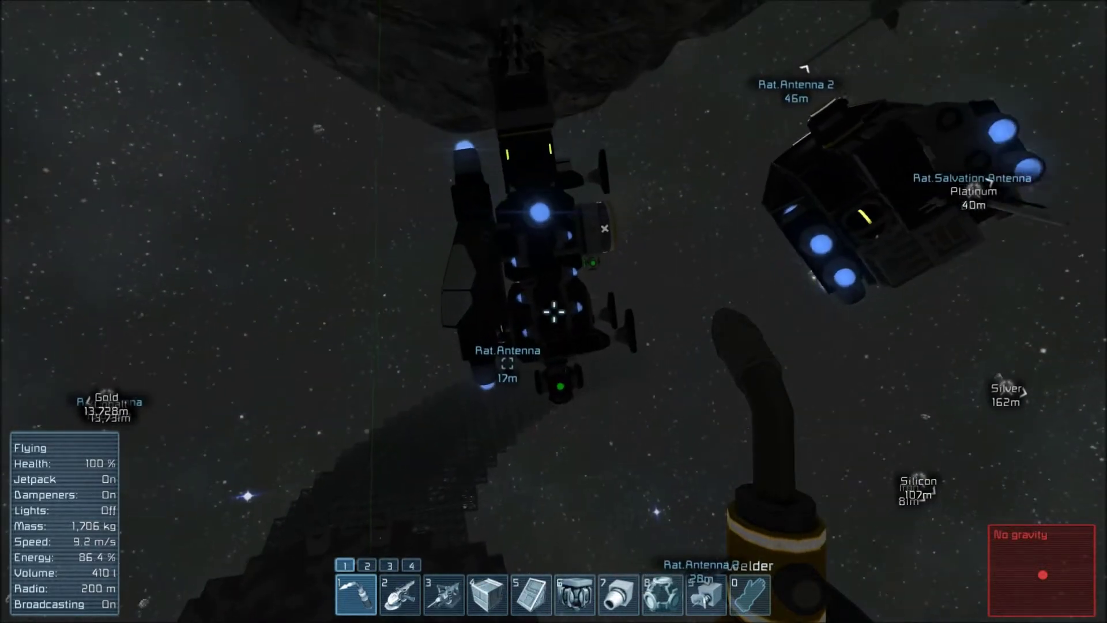
pyautogui.press('s')
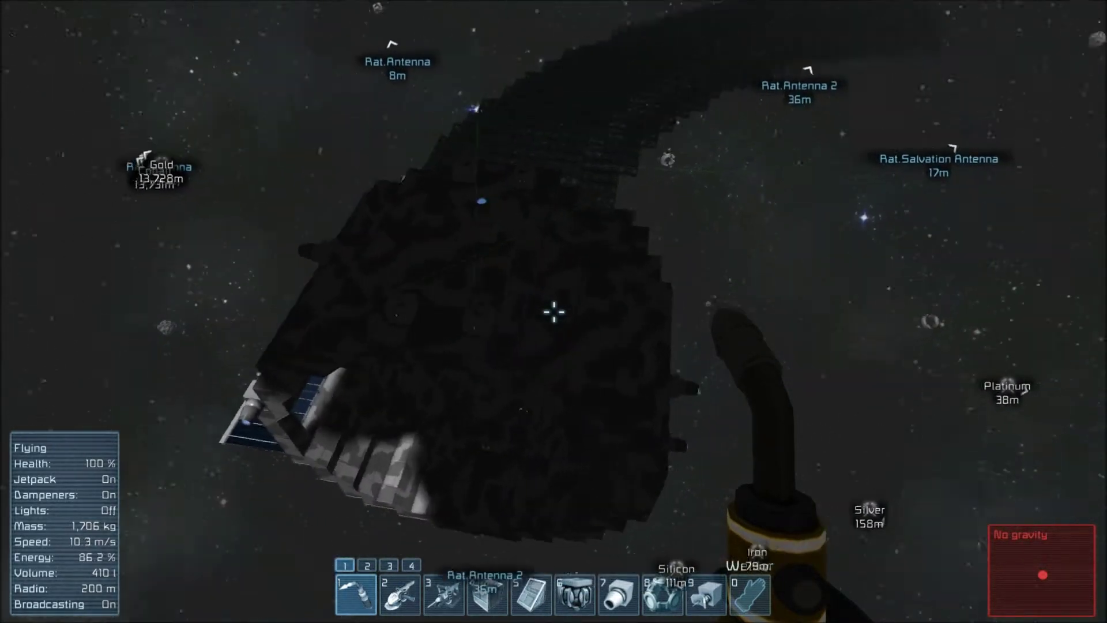
pyautogui.press('w')
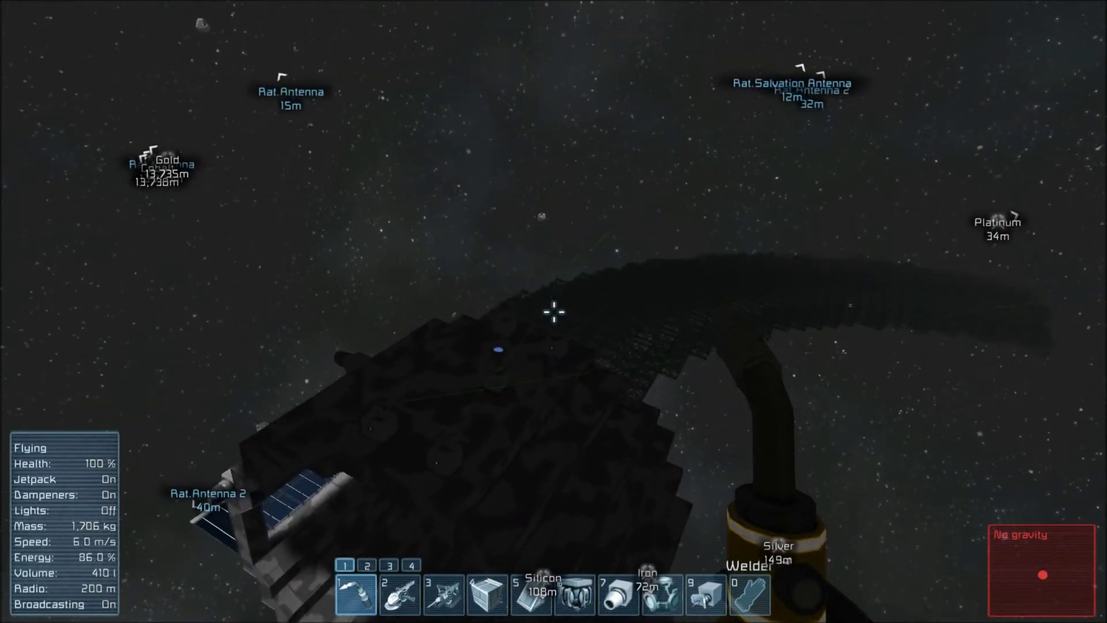
pyautogui.press('w')
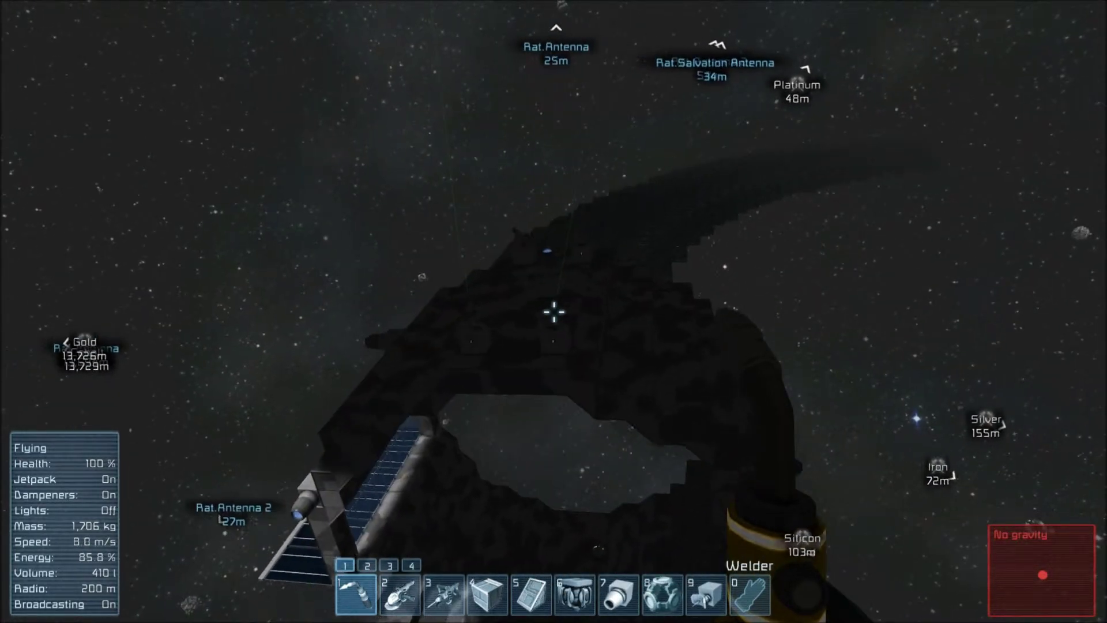